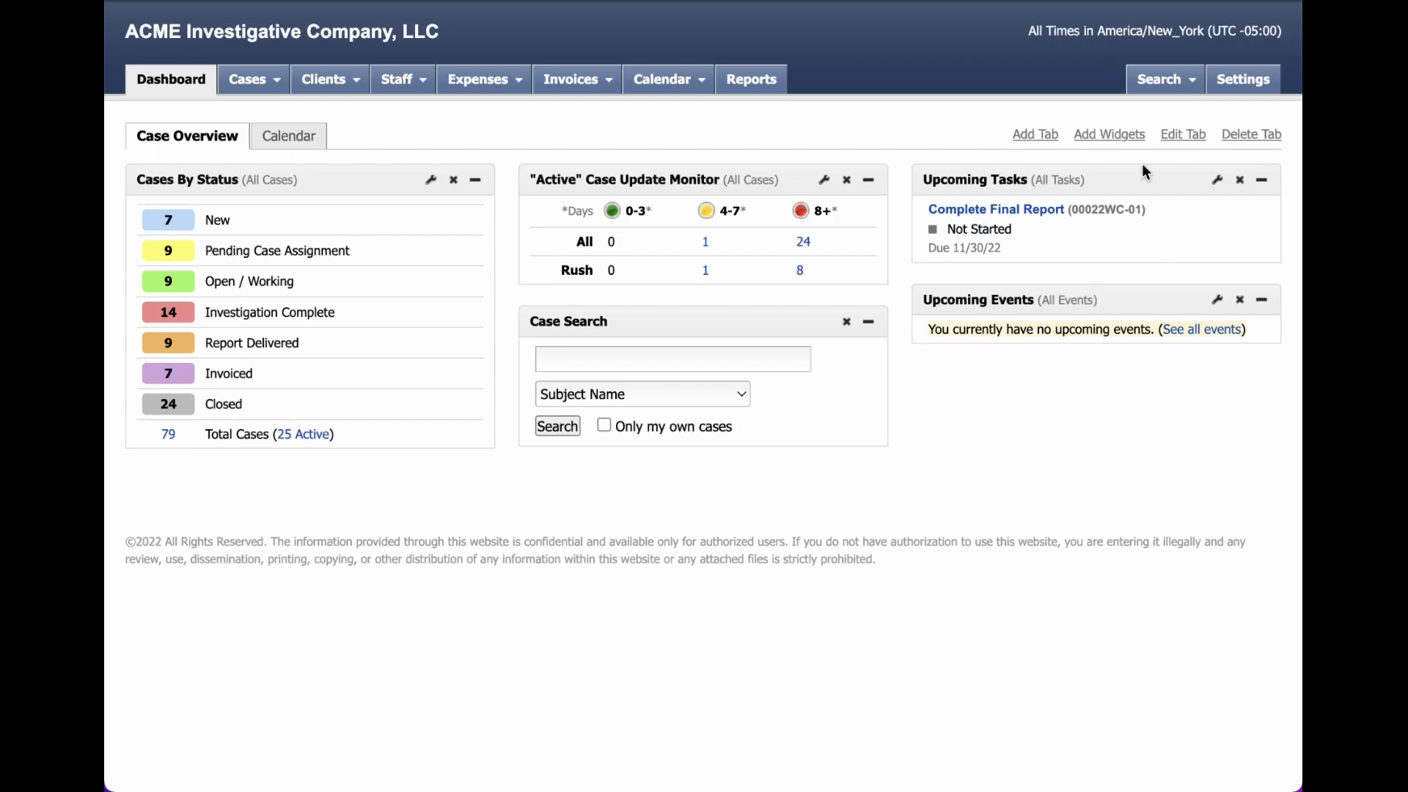
- Open the Case Services list from the settings and examine the schedule modes of the services
click(1252, 94)
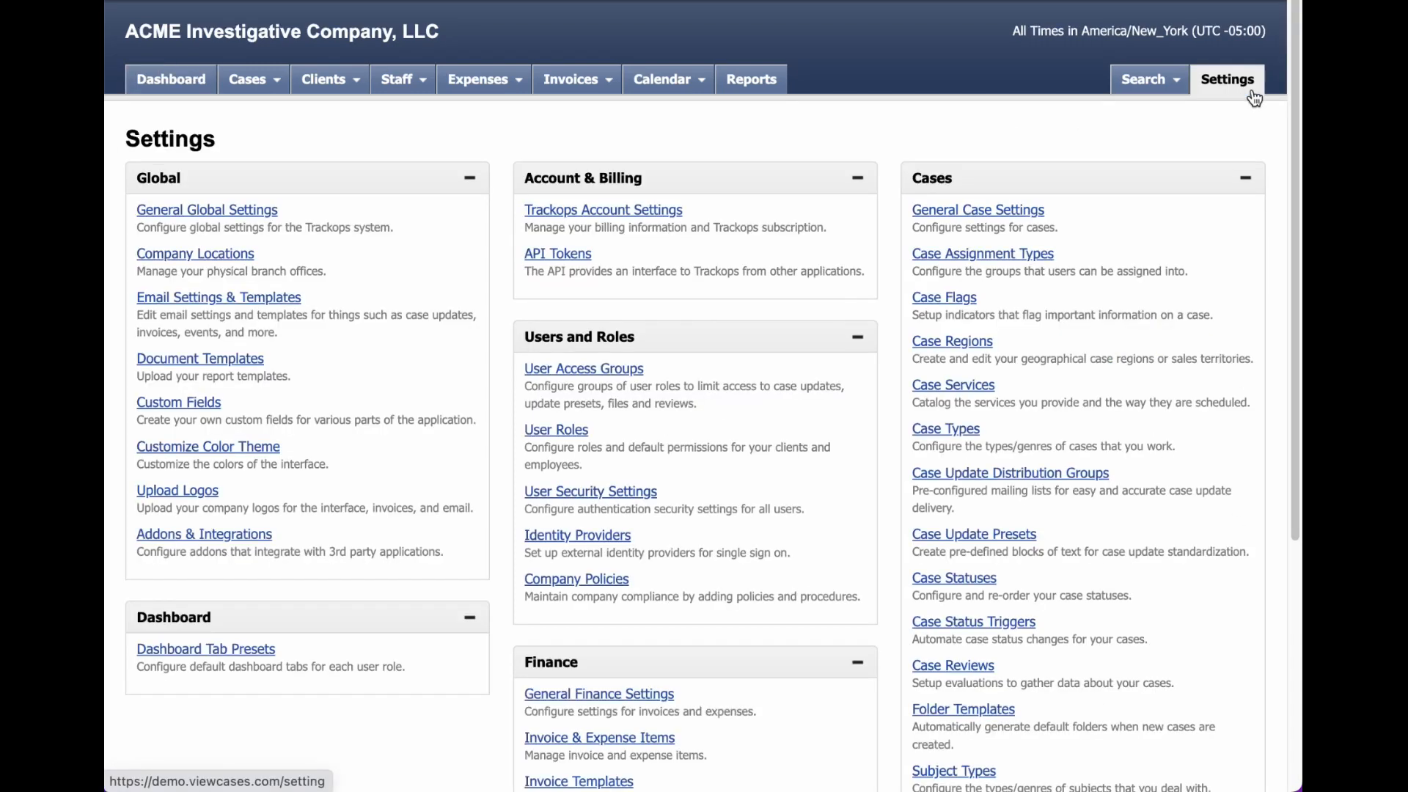
drag(997, 385, 917, 380)
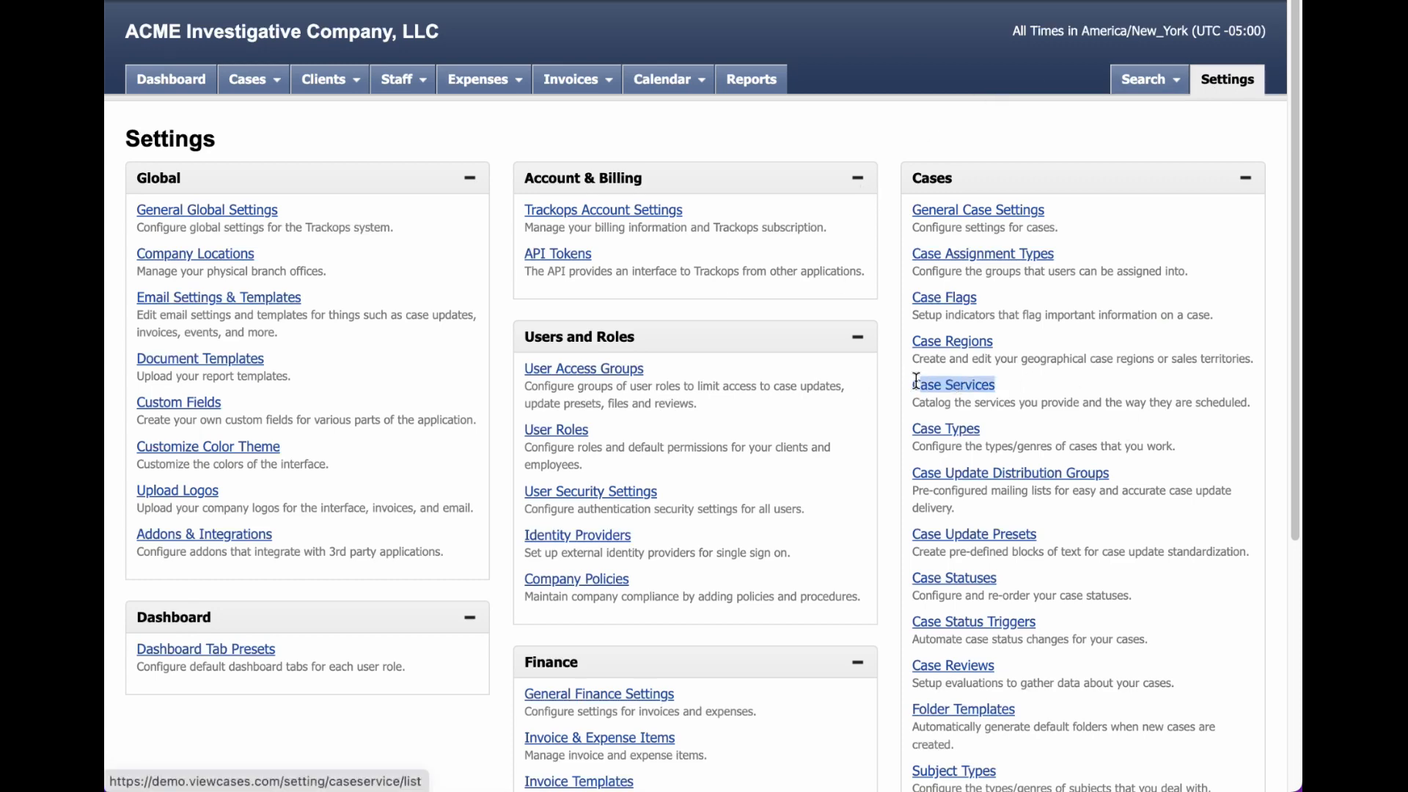
click(964, 385)
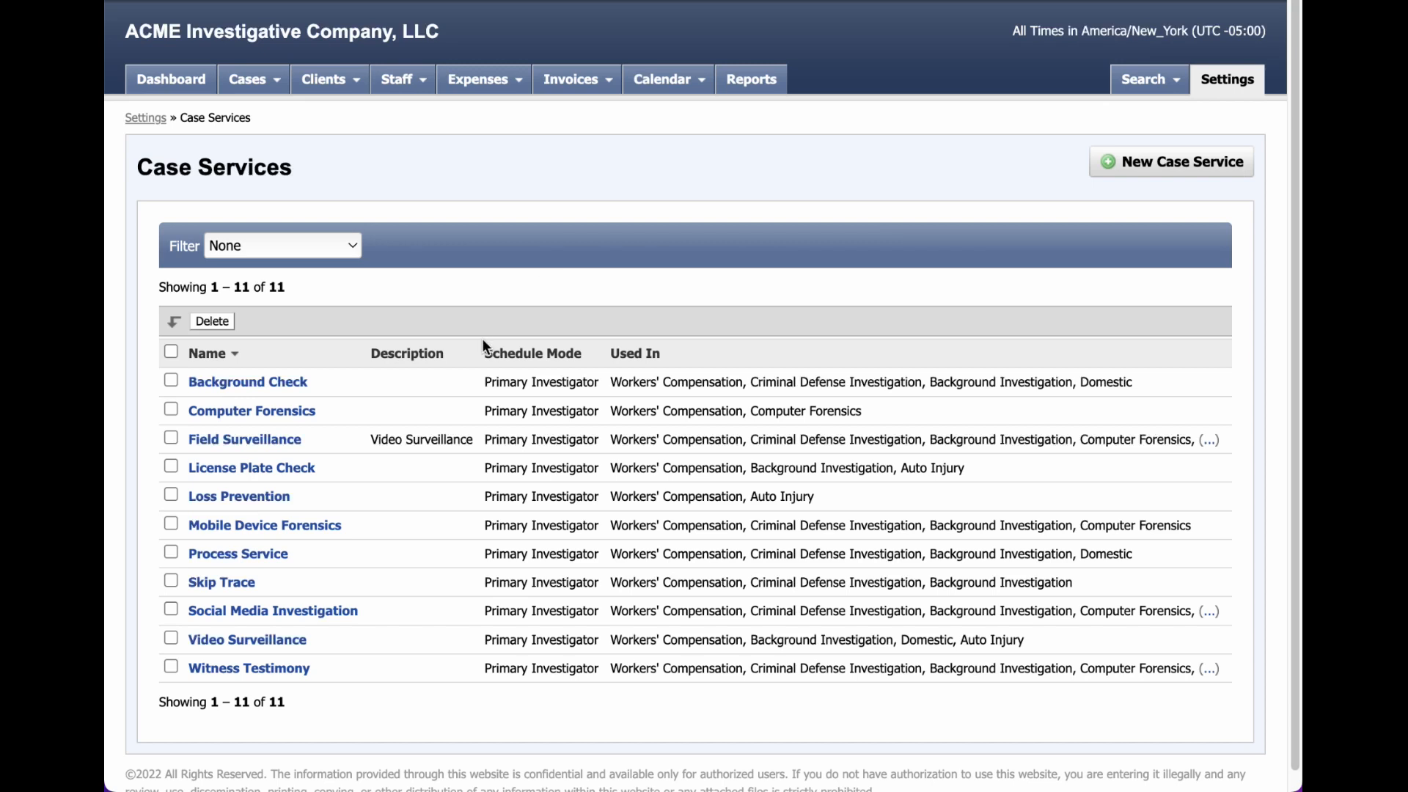
drag(479, 353, 584, 356)
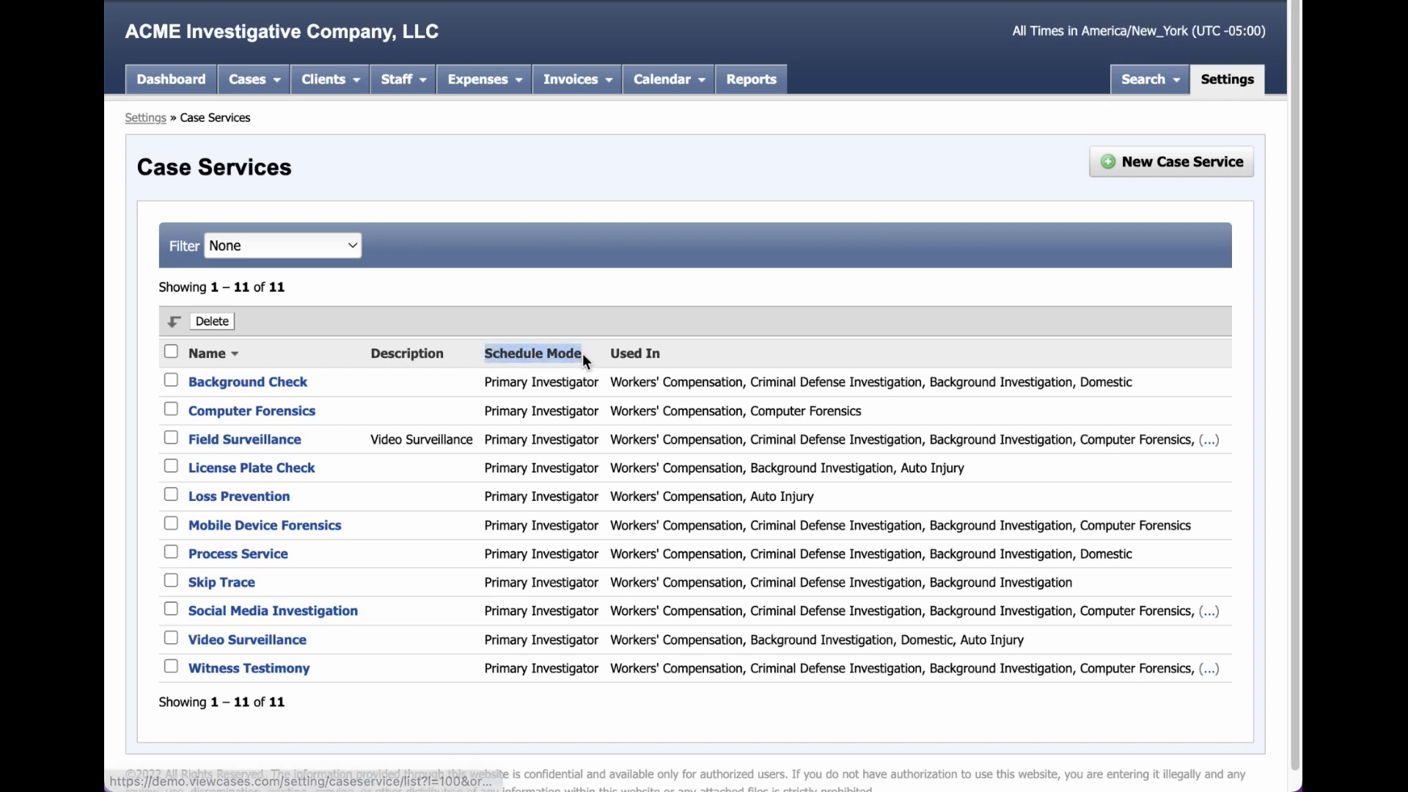
click(439, 254)
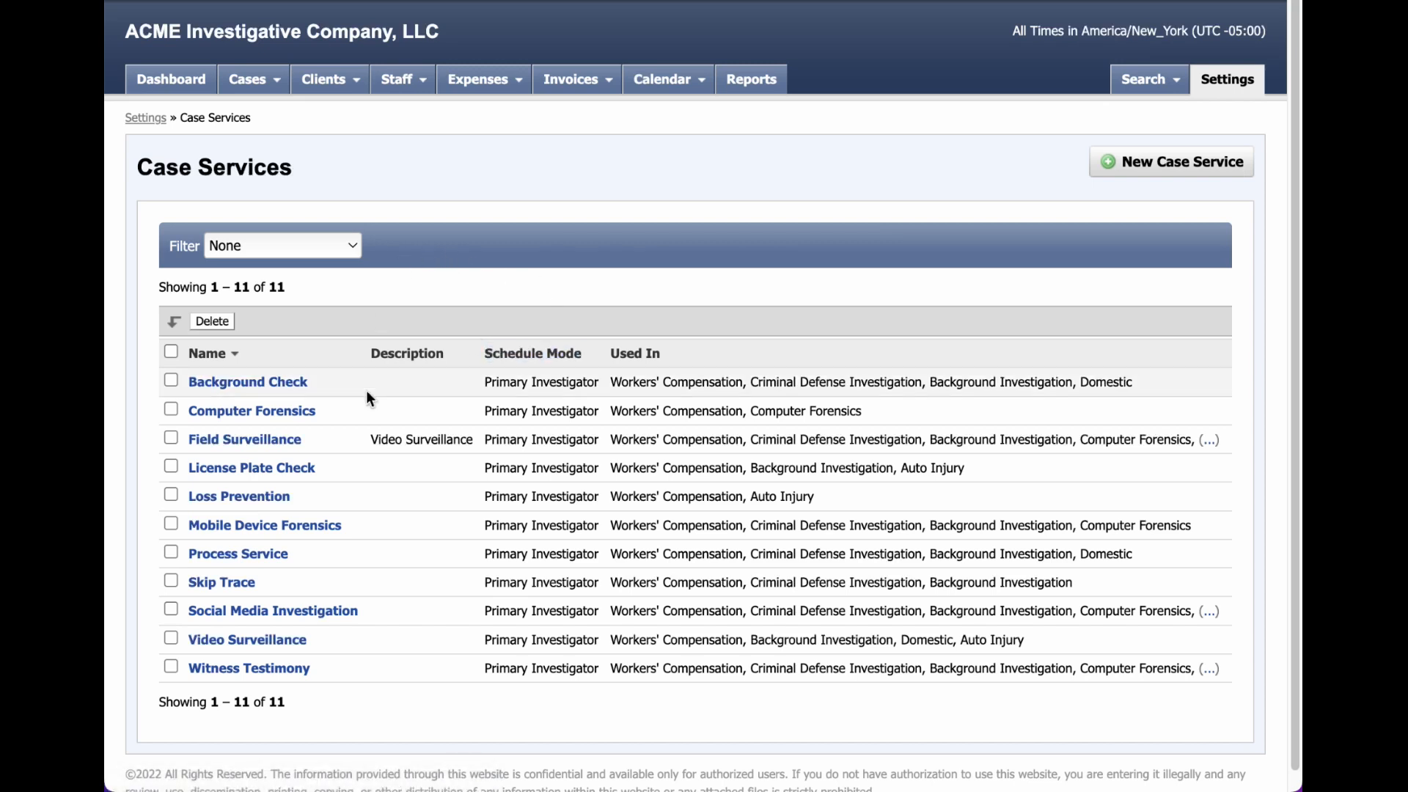
- Set the schedule mode of the Field Surveillance case service to Activity and save the service
click(267, 441)
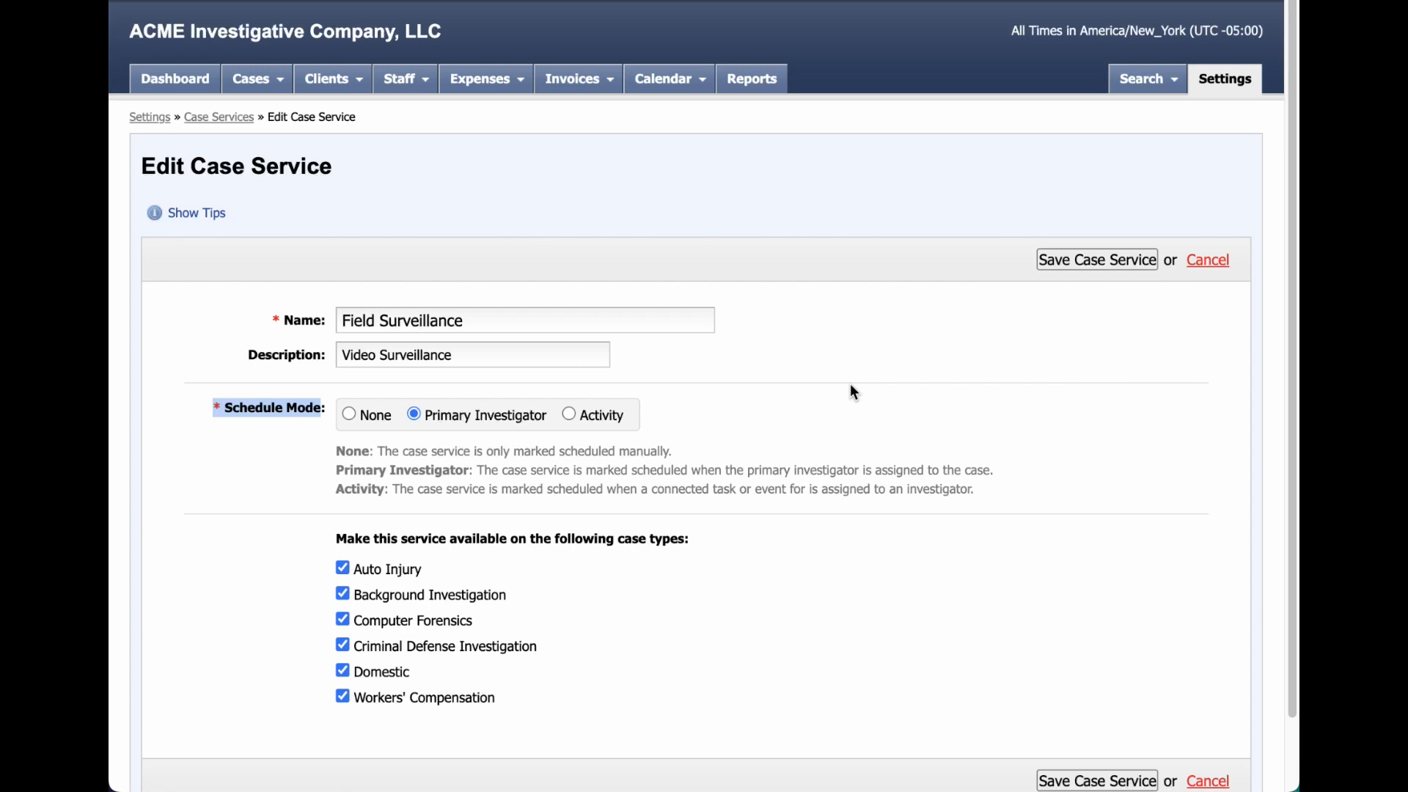
click(350, 415)
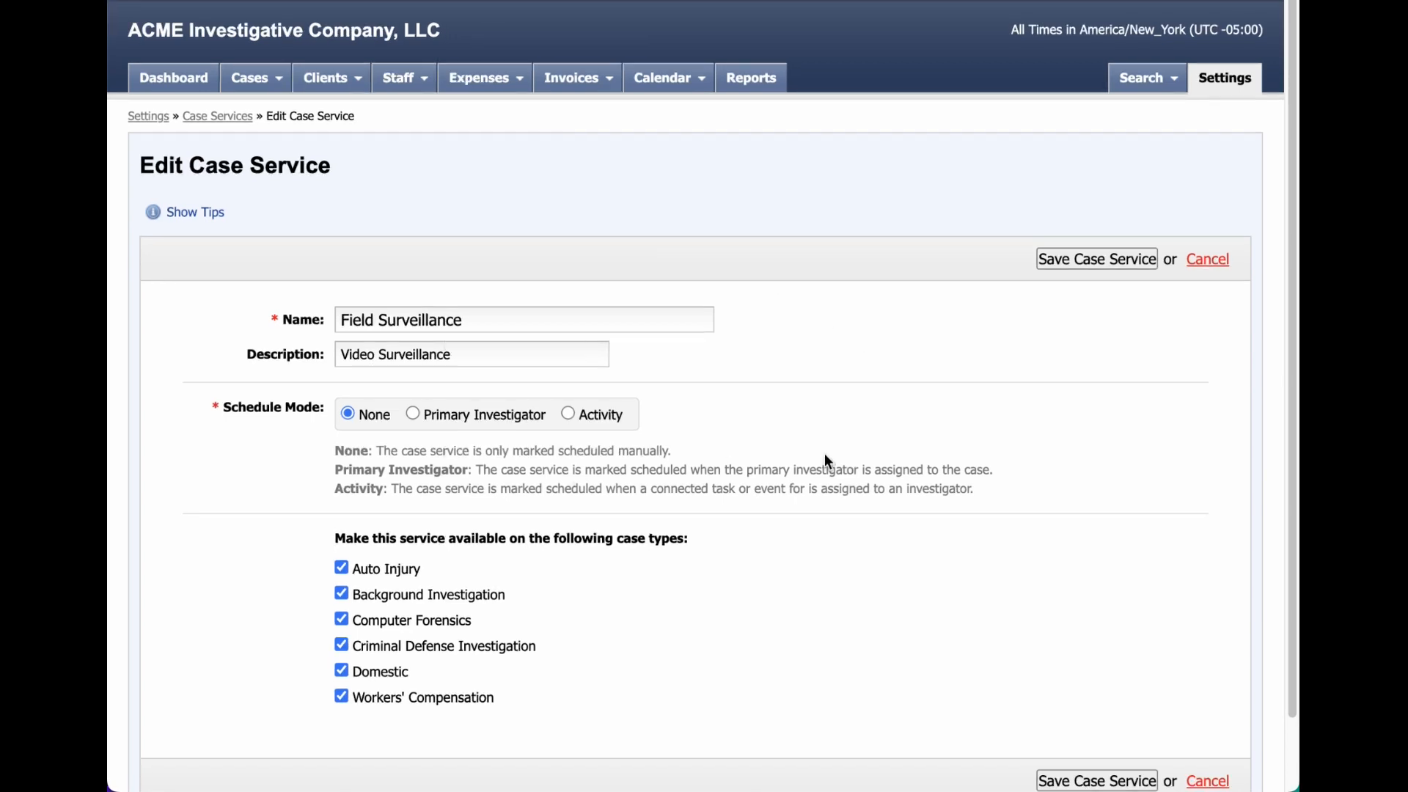
click(568, 416)
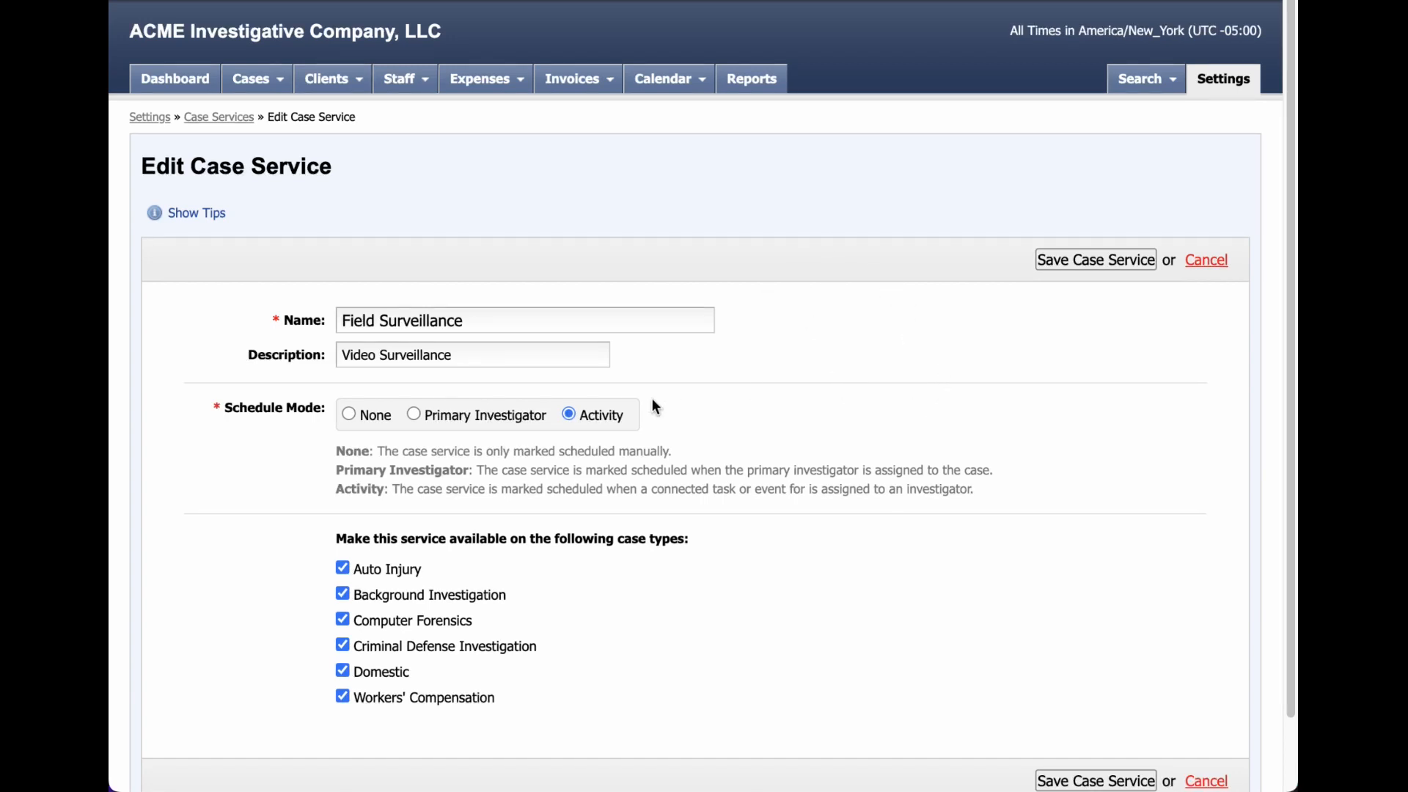
click(631, 412)
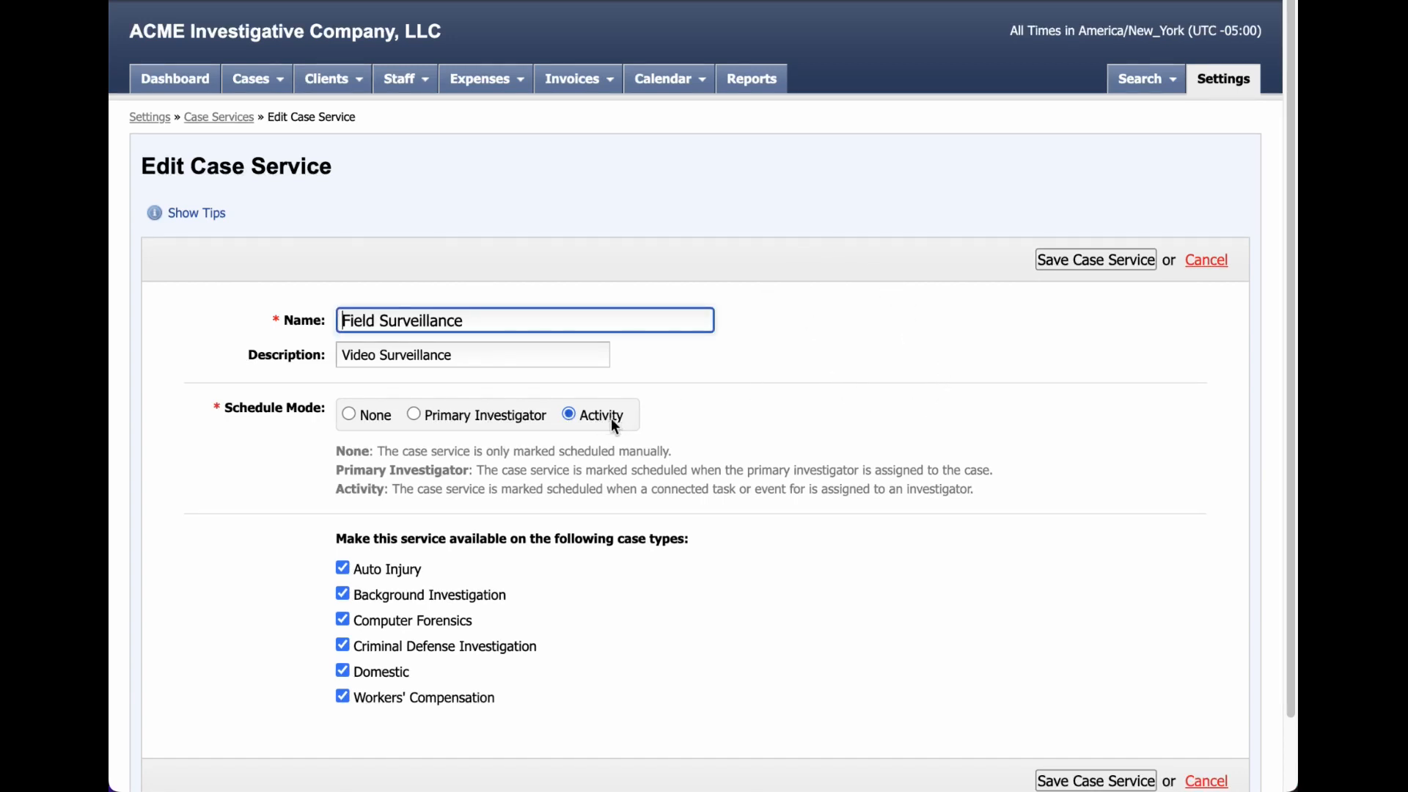
drag(609, 418, 604, 416)
click(587, 416)
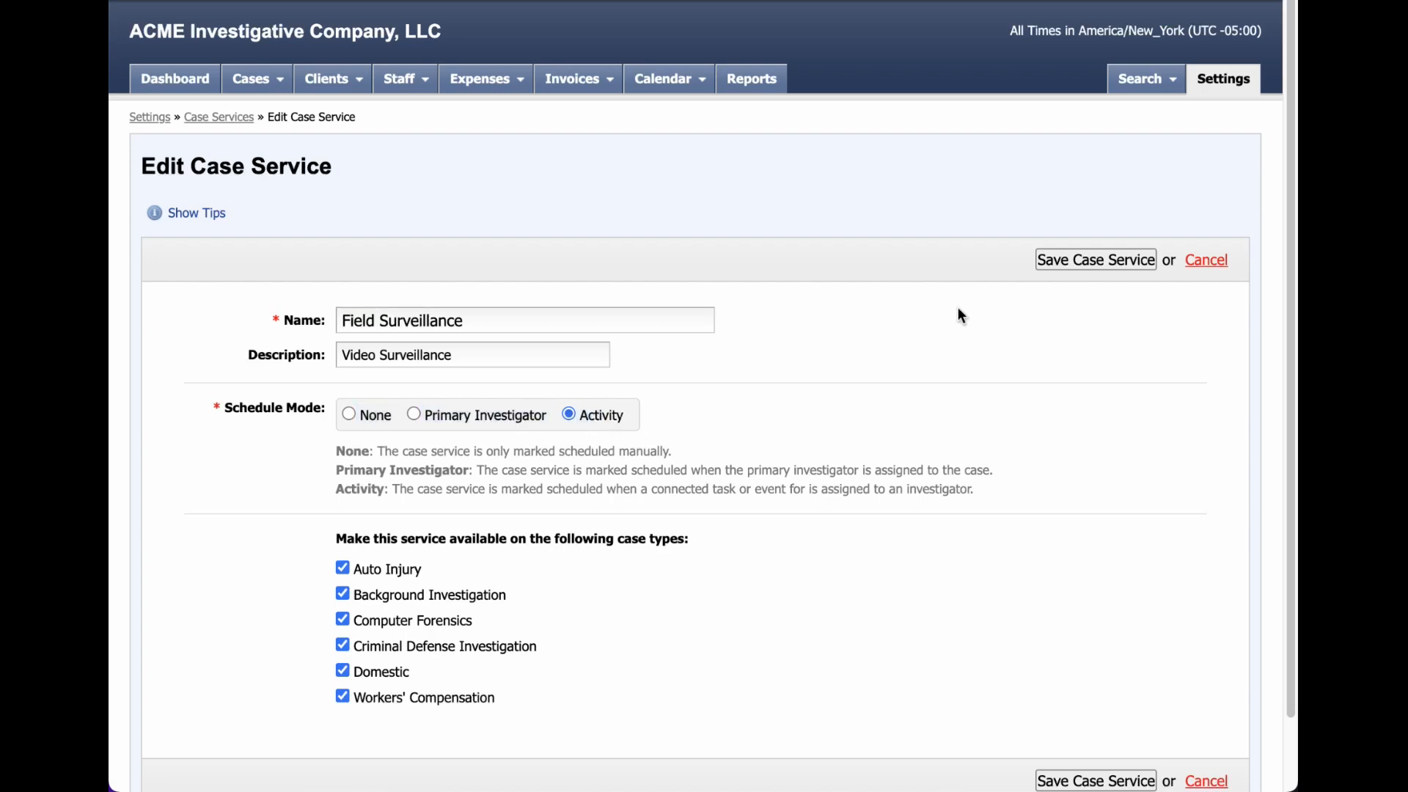
click(1096, 260)
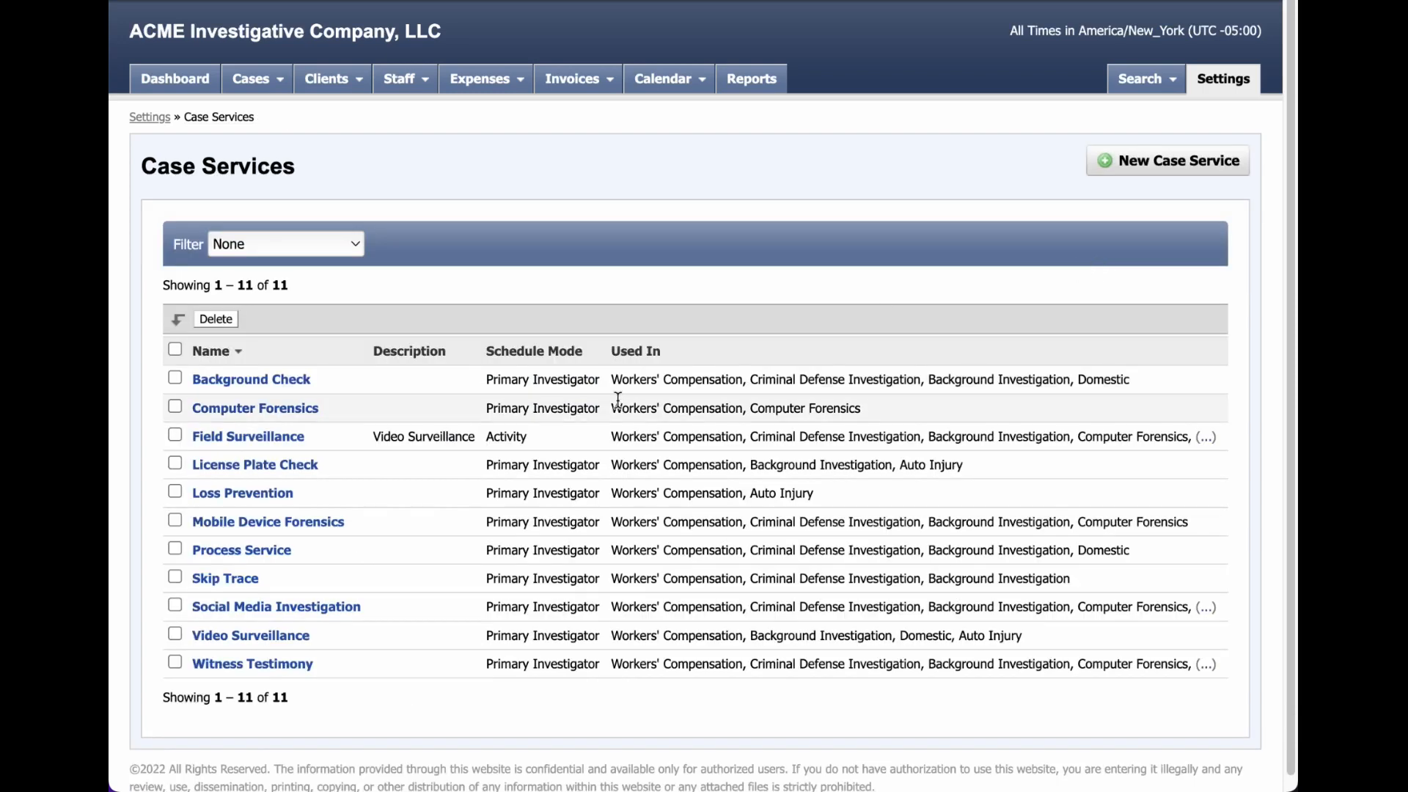
drag(542, 438, 477, 436)
click(565, 438)
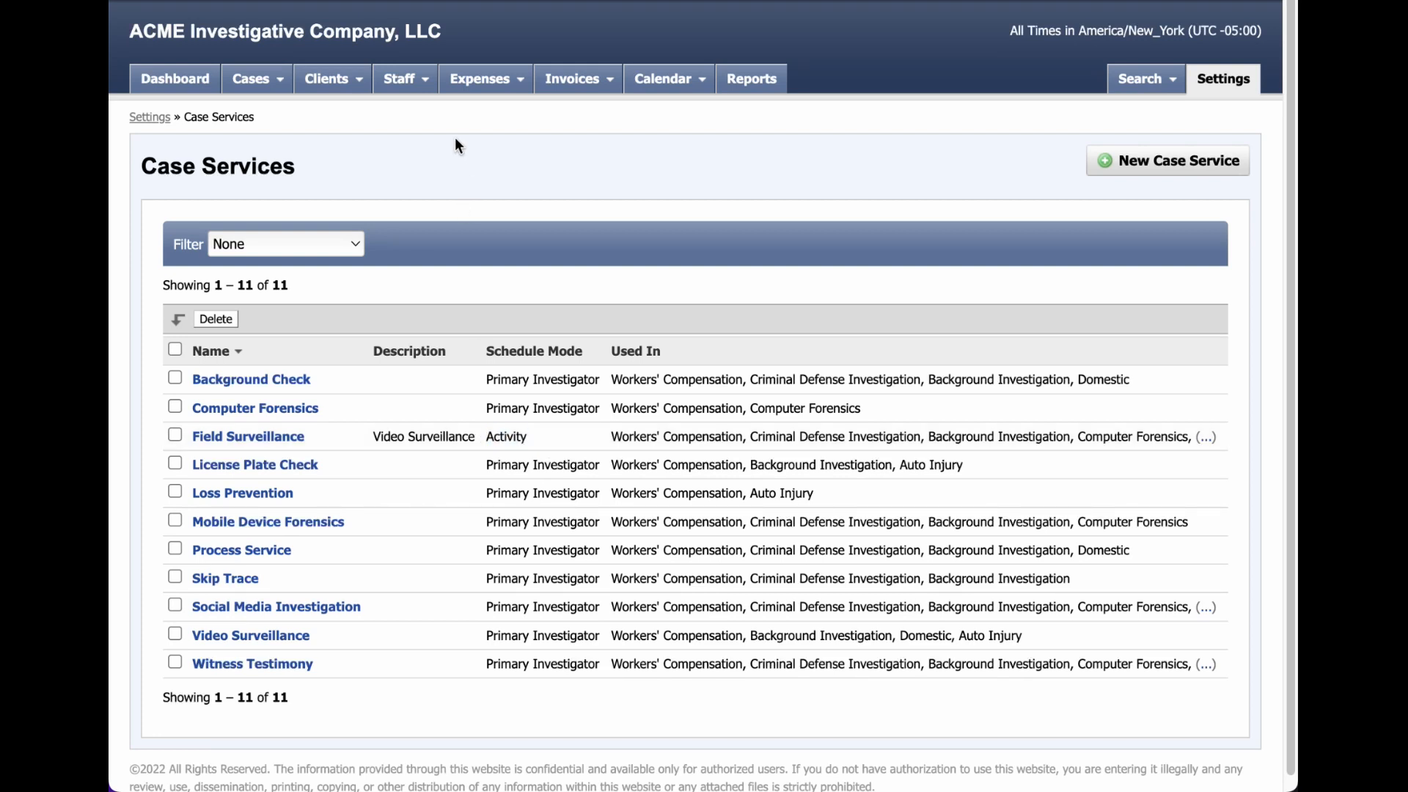
- Open the agenda of recent case 00001WC-01 and go to the schedule for its unscheduled service
click(251, 78)
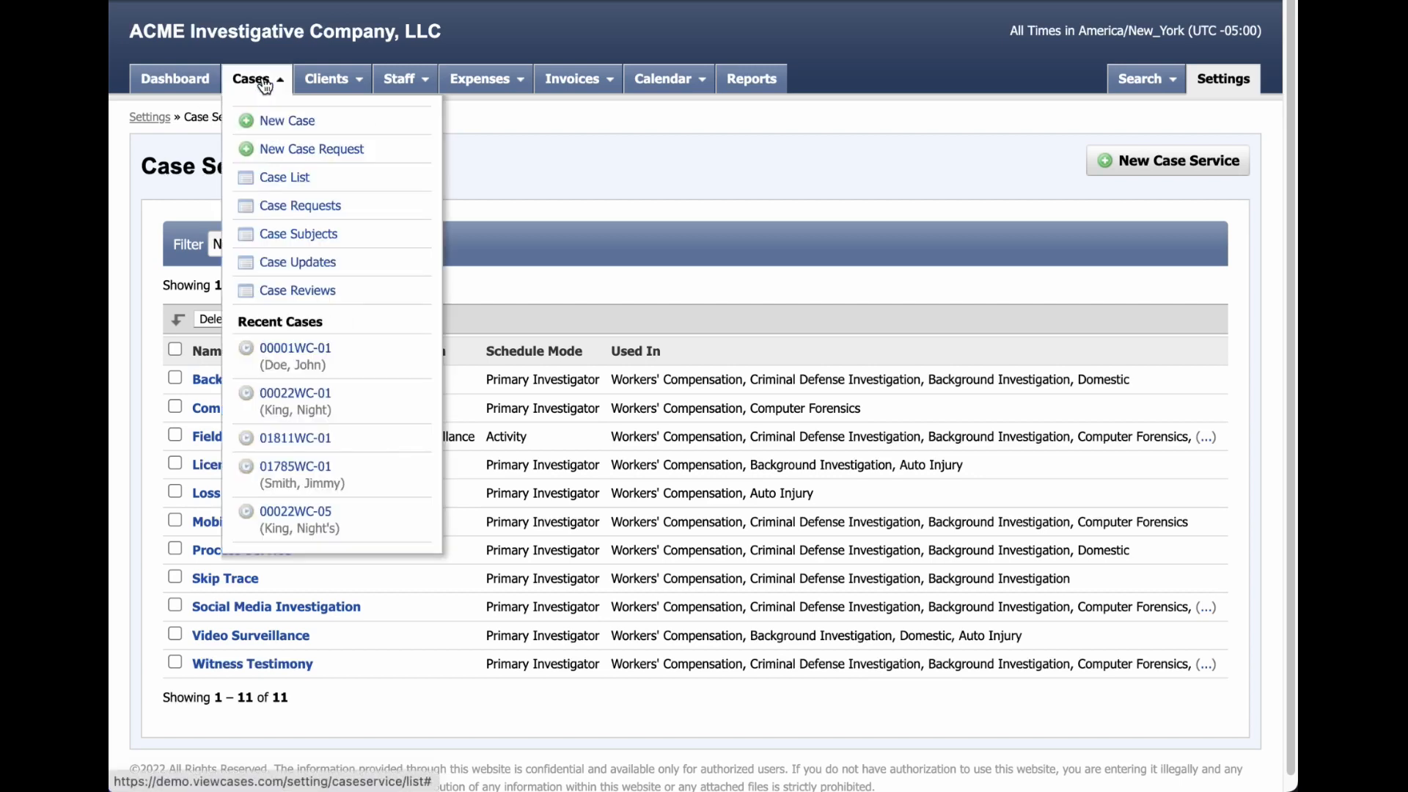
click(347, 359)
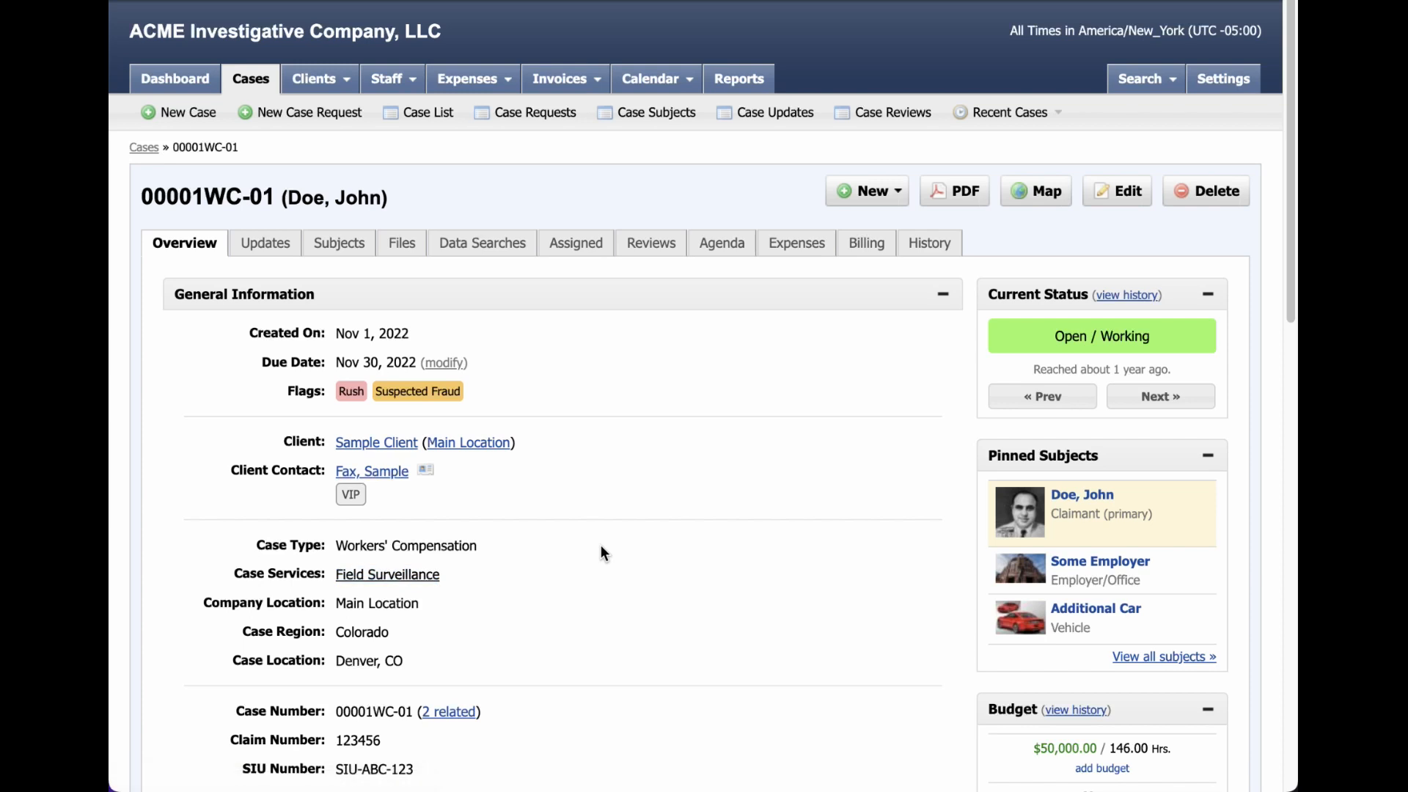
click(716, 246)
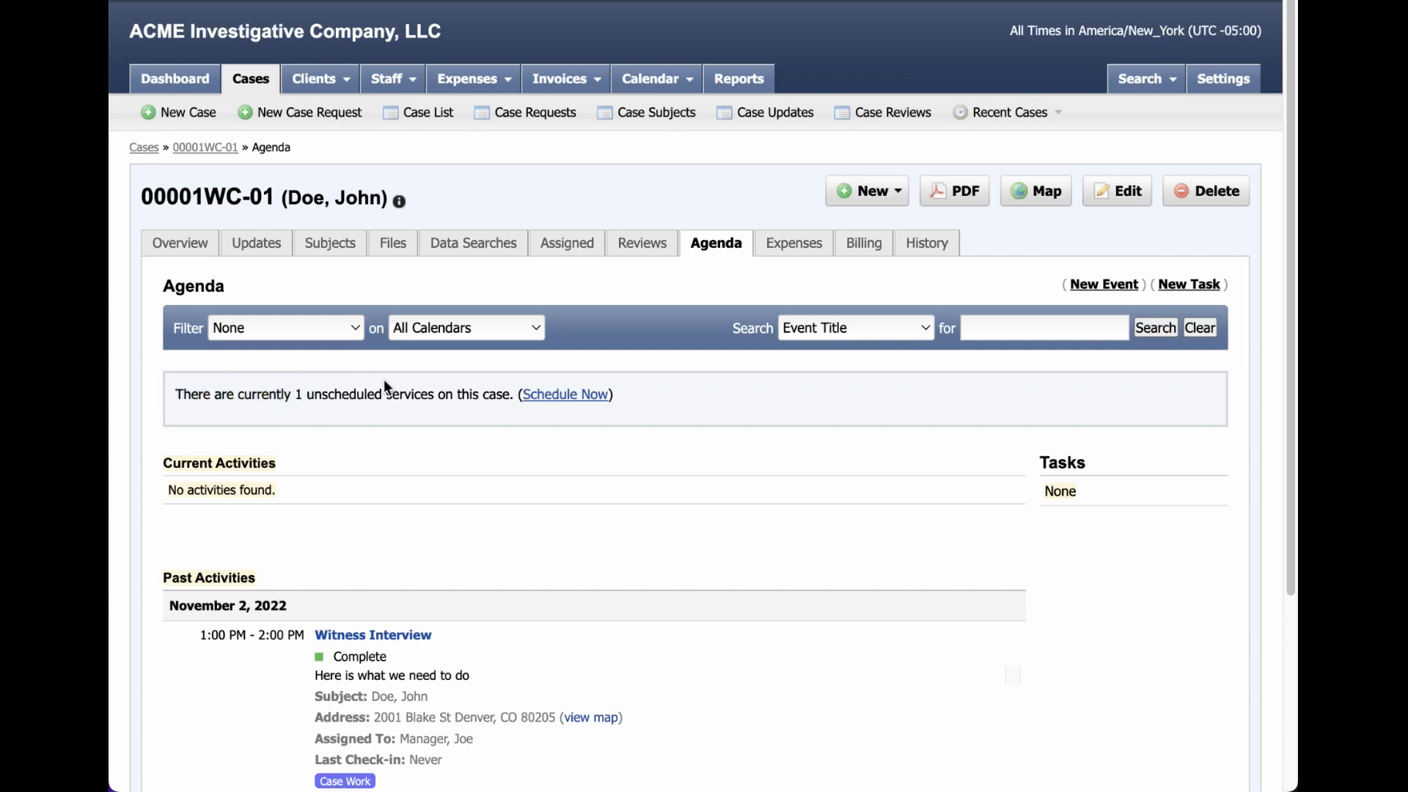
drag(175, 394, 510, 394)
click(574, 459)
click(579, 396)
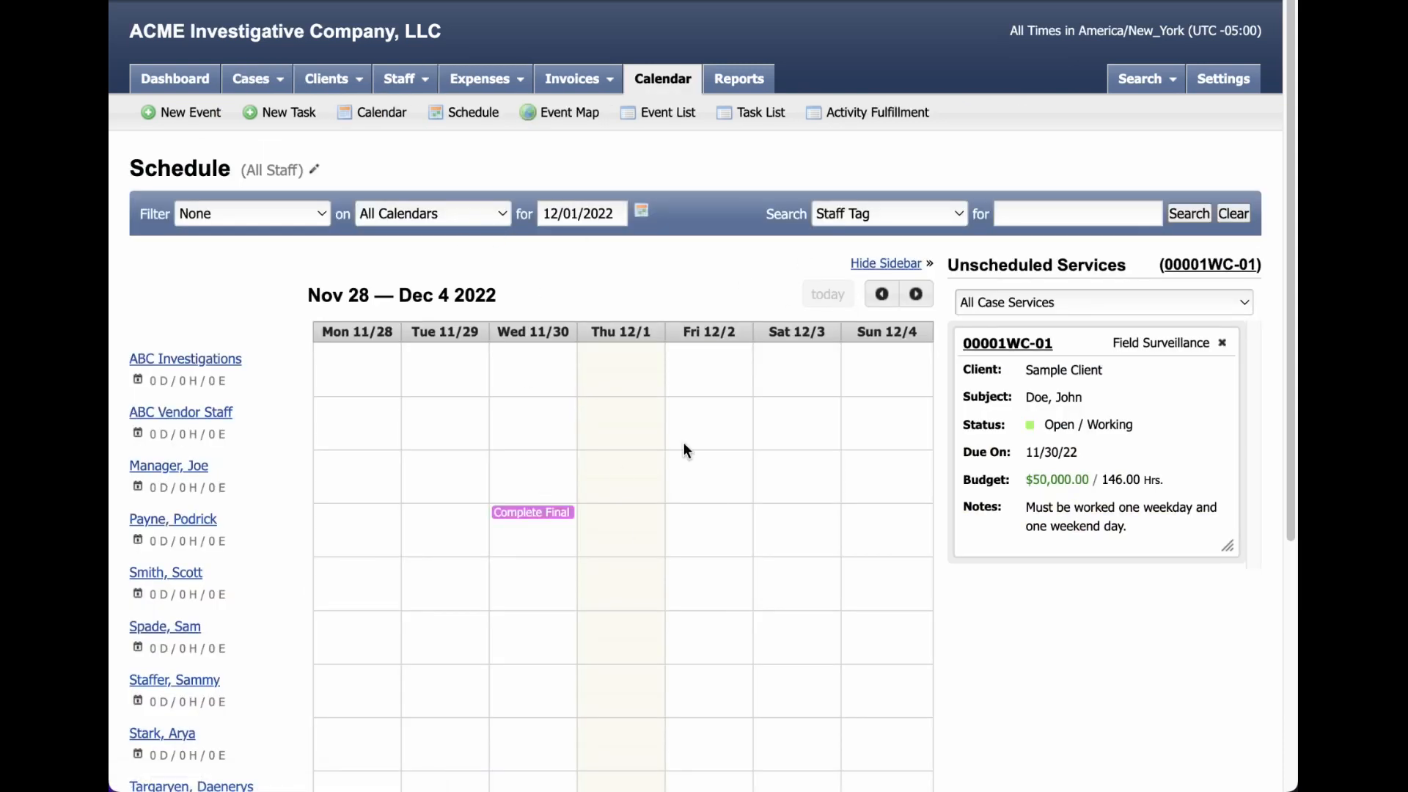
- Examine the staff schedule for the week of Nov 28 to Dec 4 2022
scroll(677, 341, down, 3)
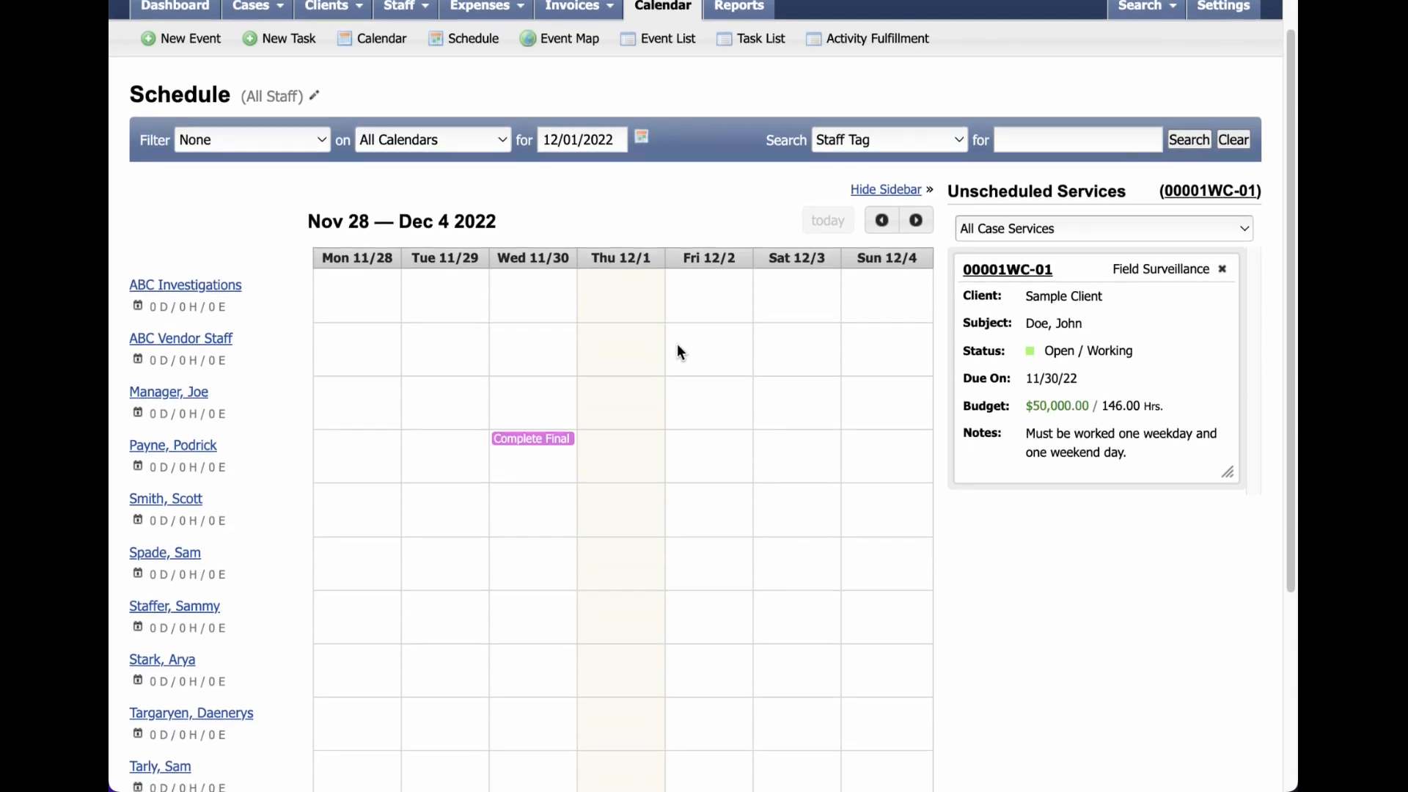
scroll(684, 359, down, 3)
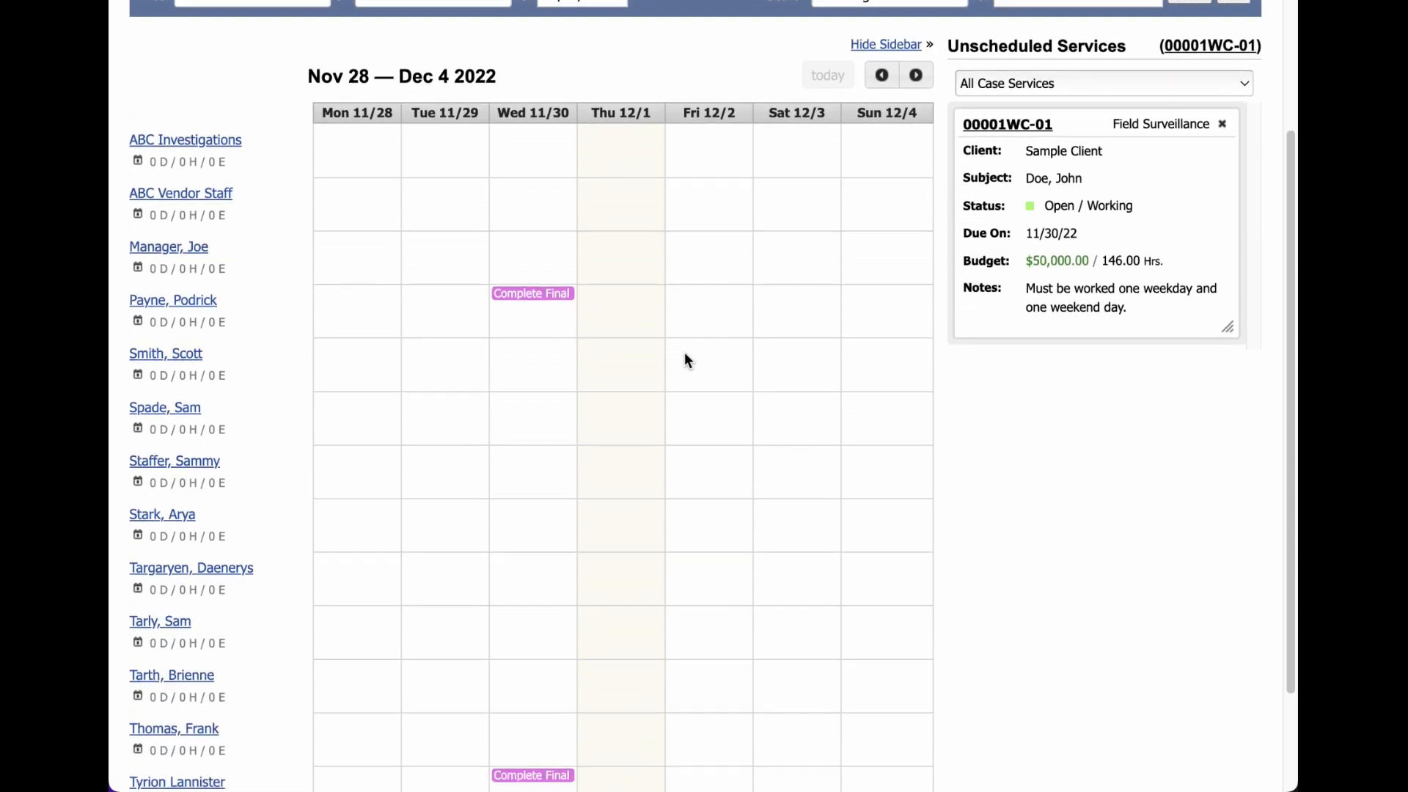
scroll(674, 364, up, 2)
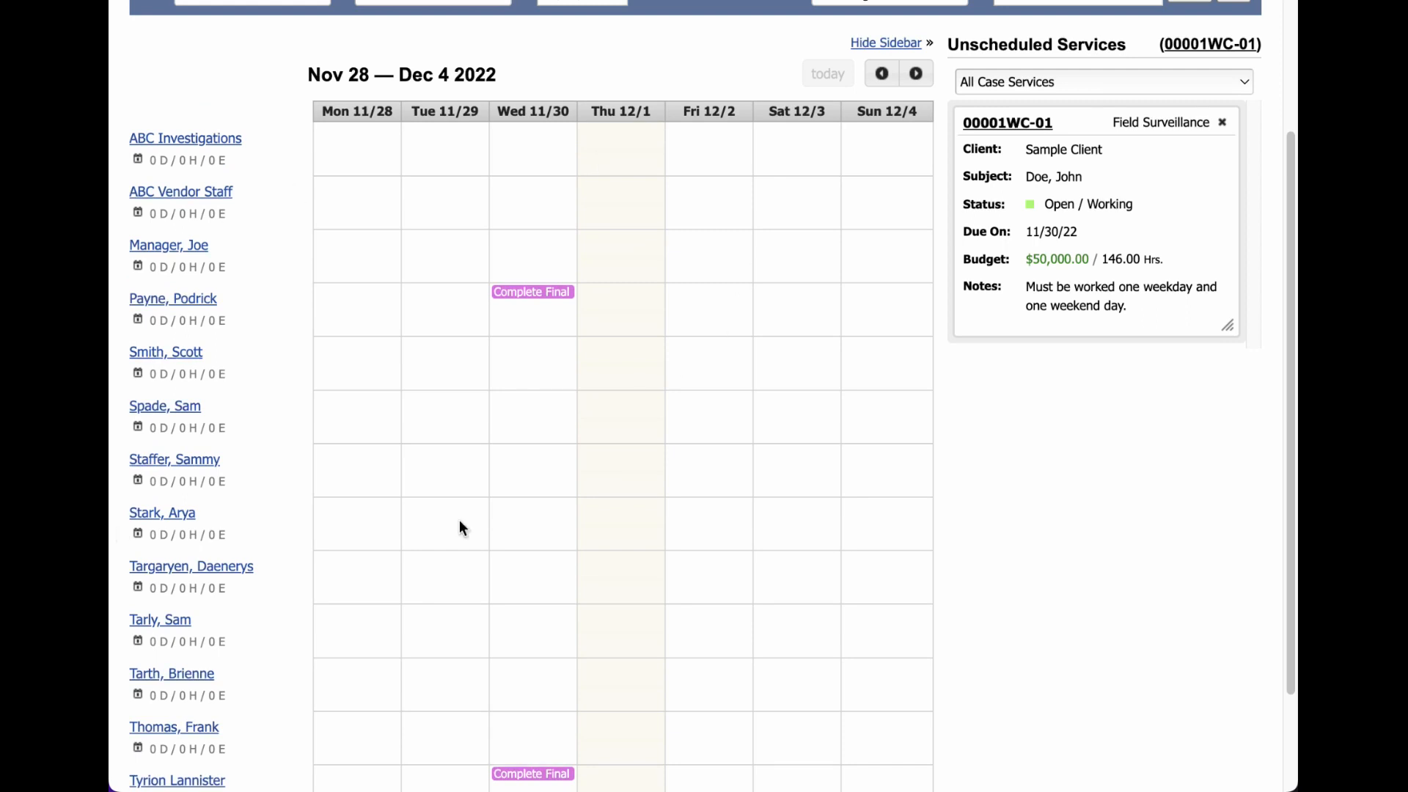
drag(303, 74, 560, 122)
scroll(170, 503, up, 2)
scroll(202, 465, down, 3)
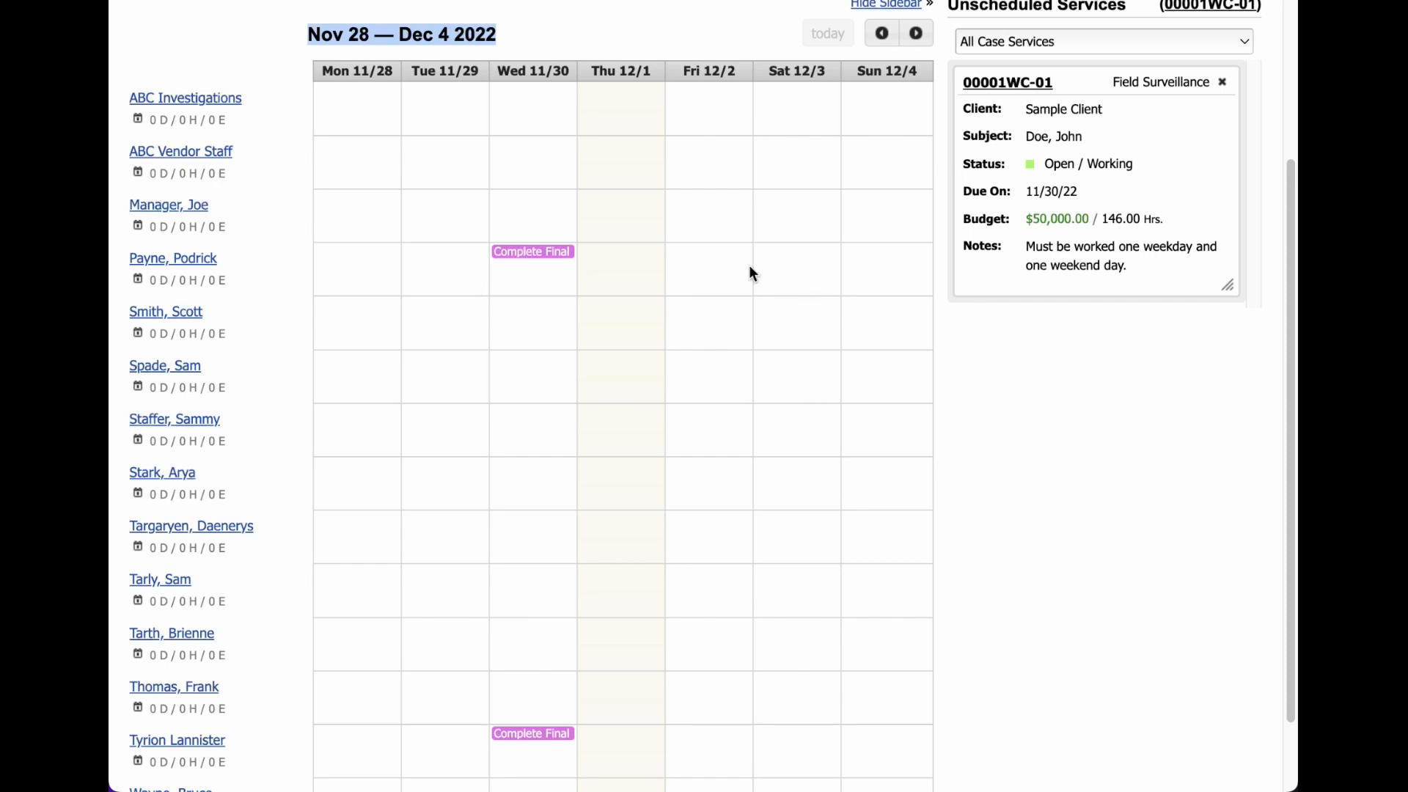
click(705, 263)
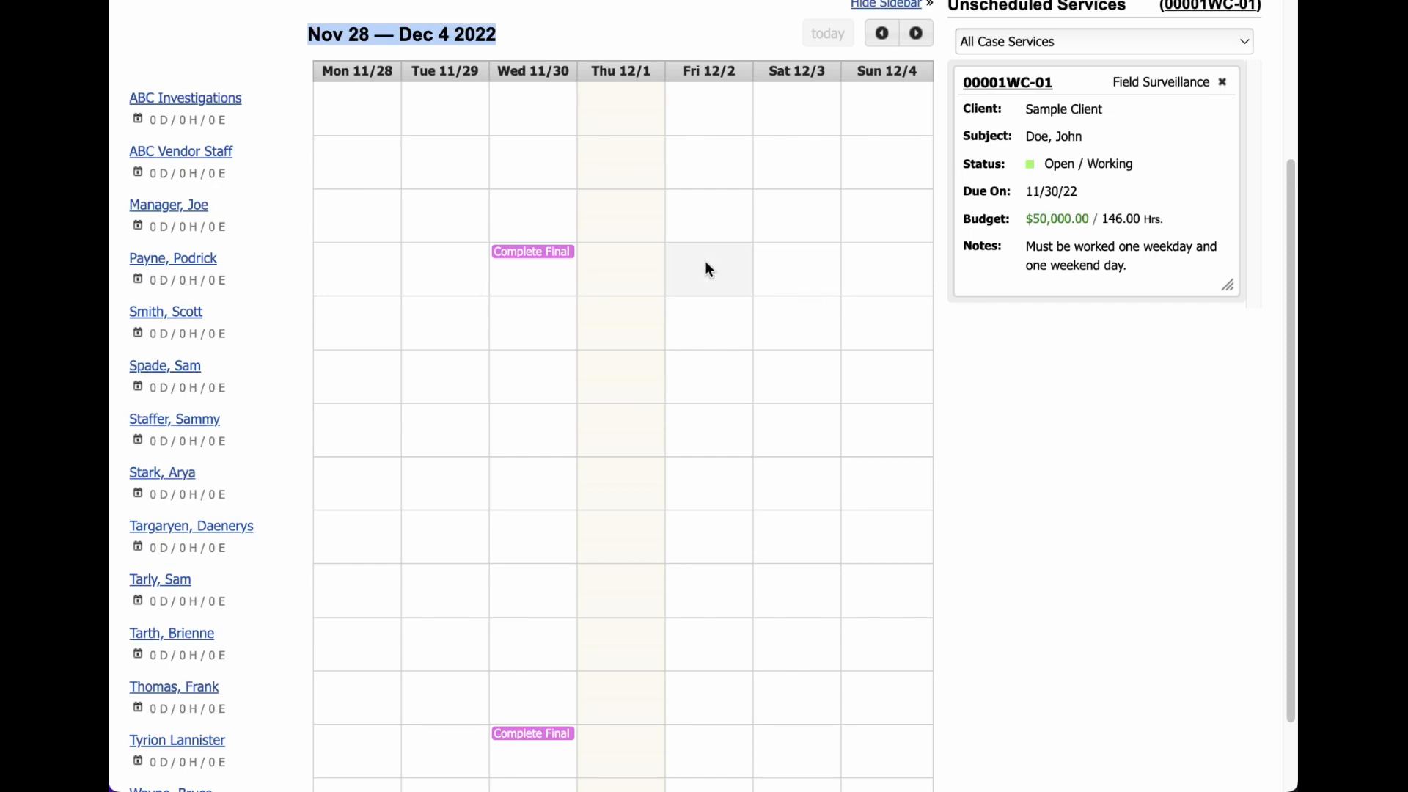
click(705, 367)
click(644, 366)
click(851, 441)
scroll(852, 321, up, 4)
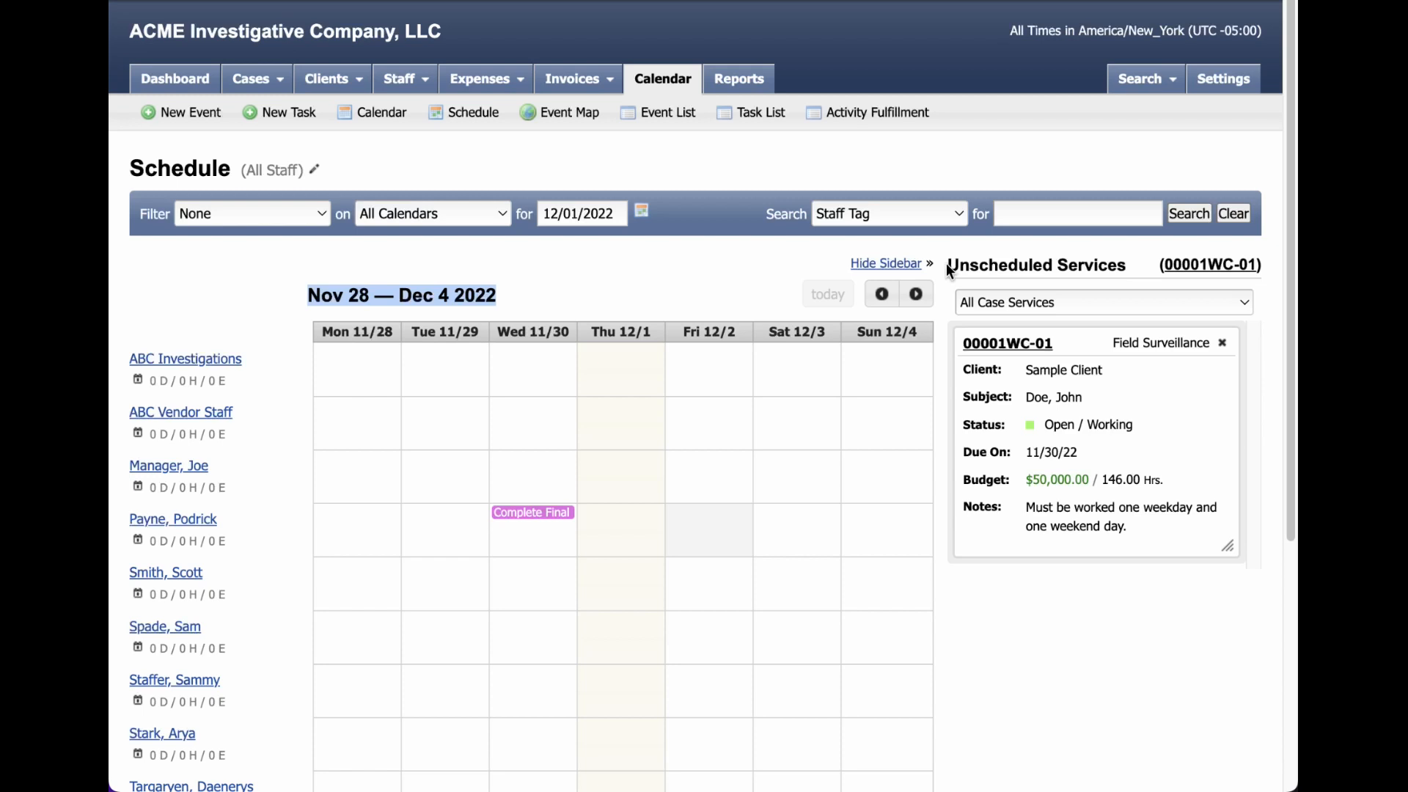
drag(946, 265, 1104, 270)
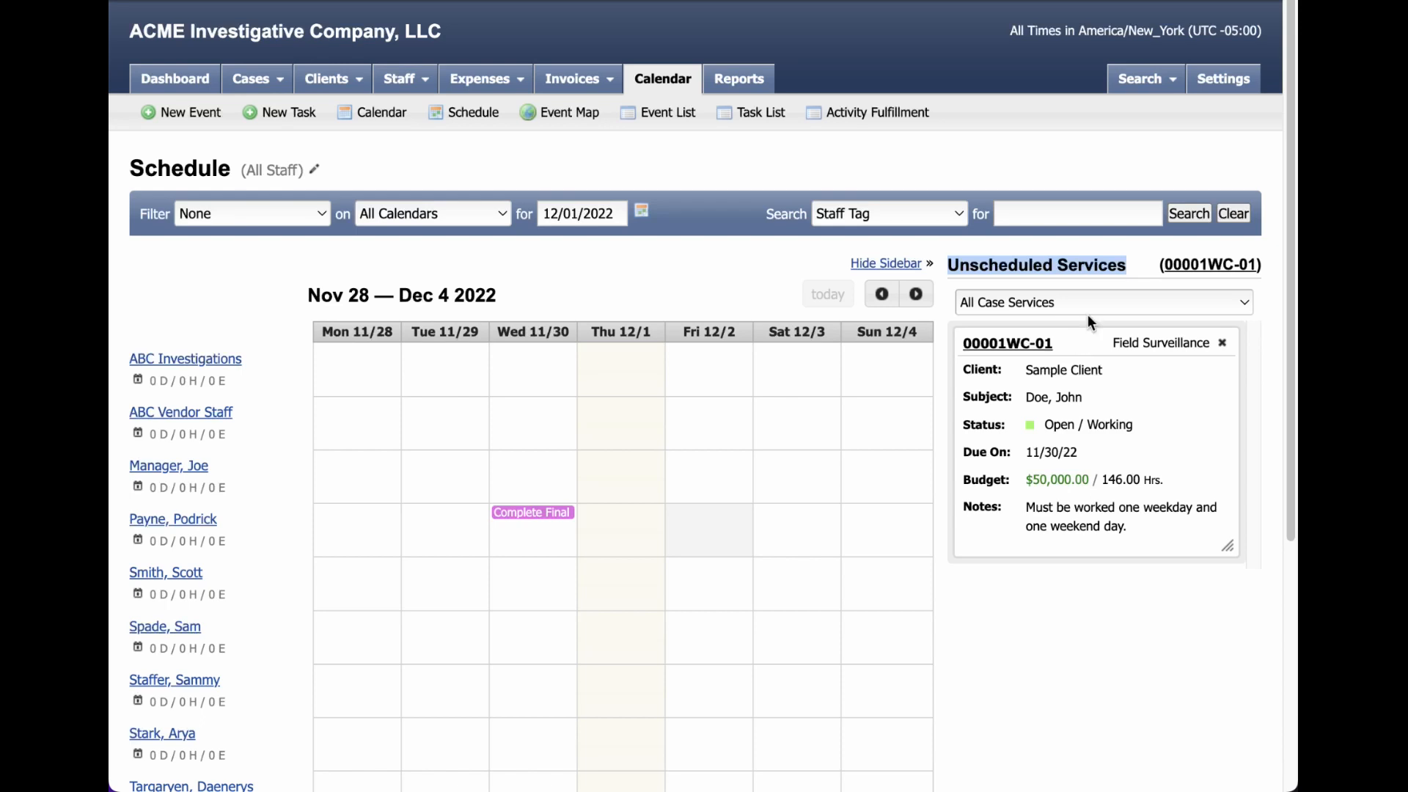
drag(1075, 335, 707, 519)
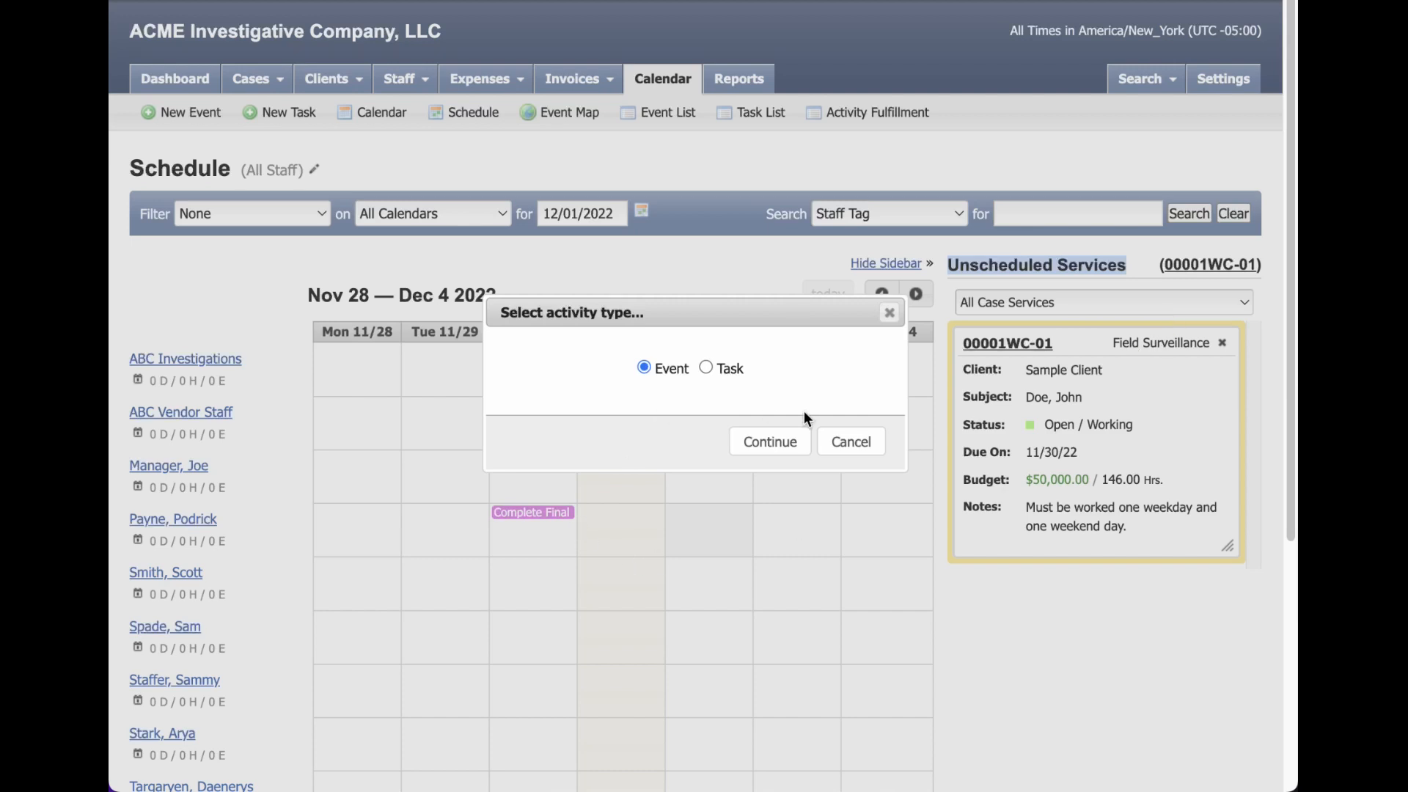
click(711, 367)
click(643, 367)
click(758, 441)
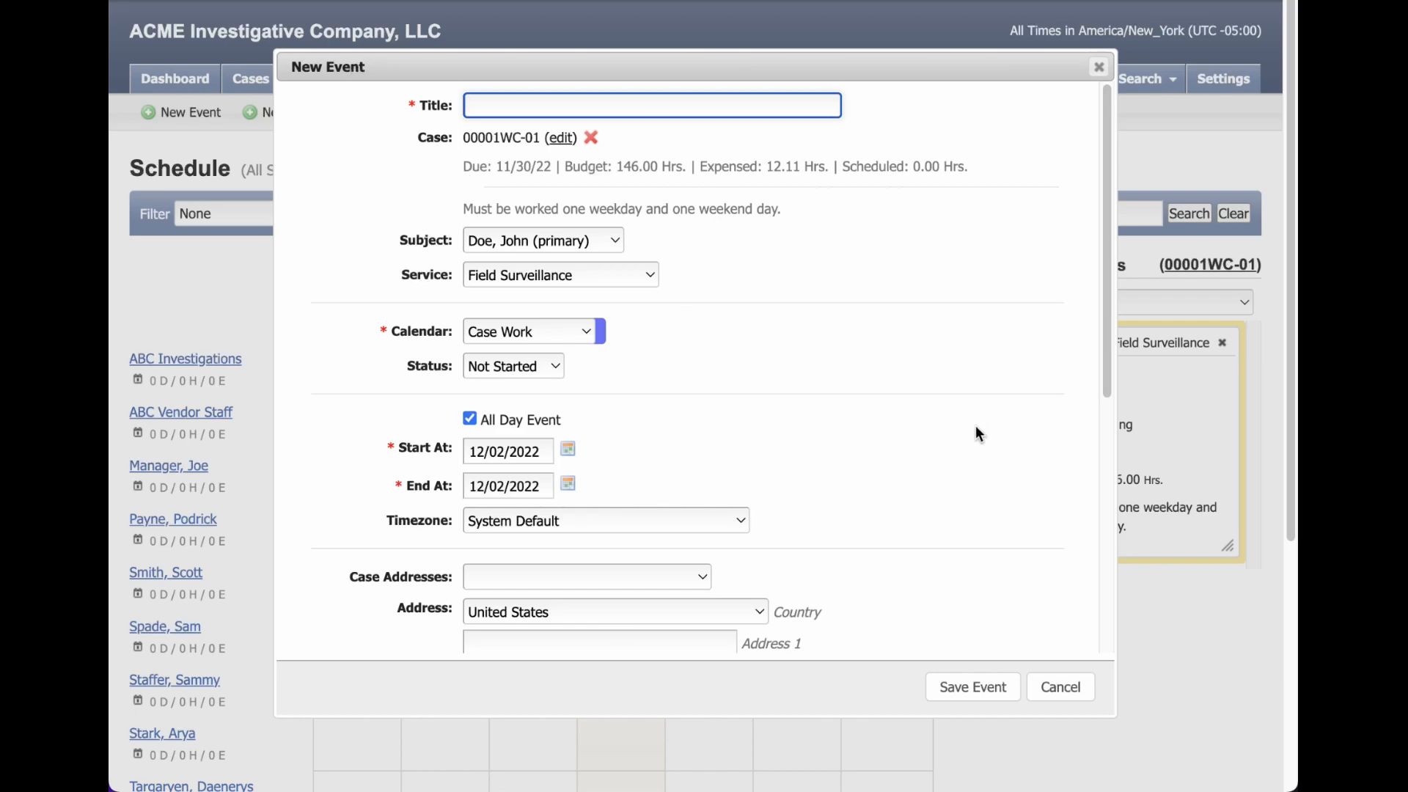
scroll(975, 432, down, 5)
scroll(975, 428, up, 5)
click(1063, 685)
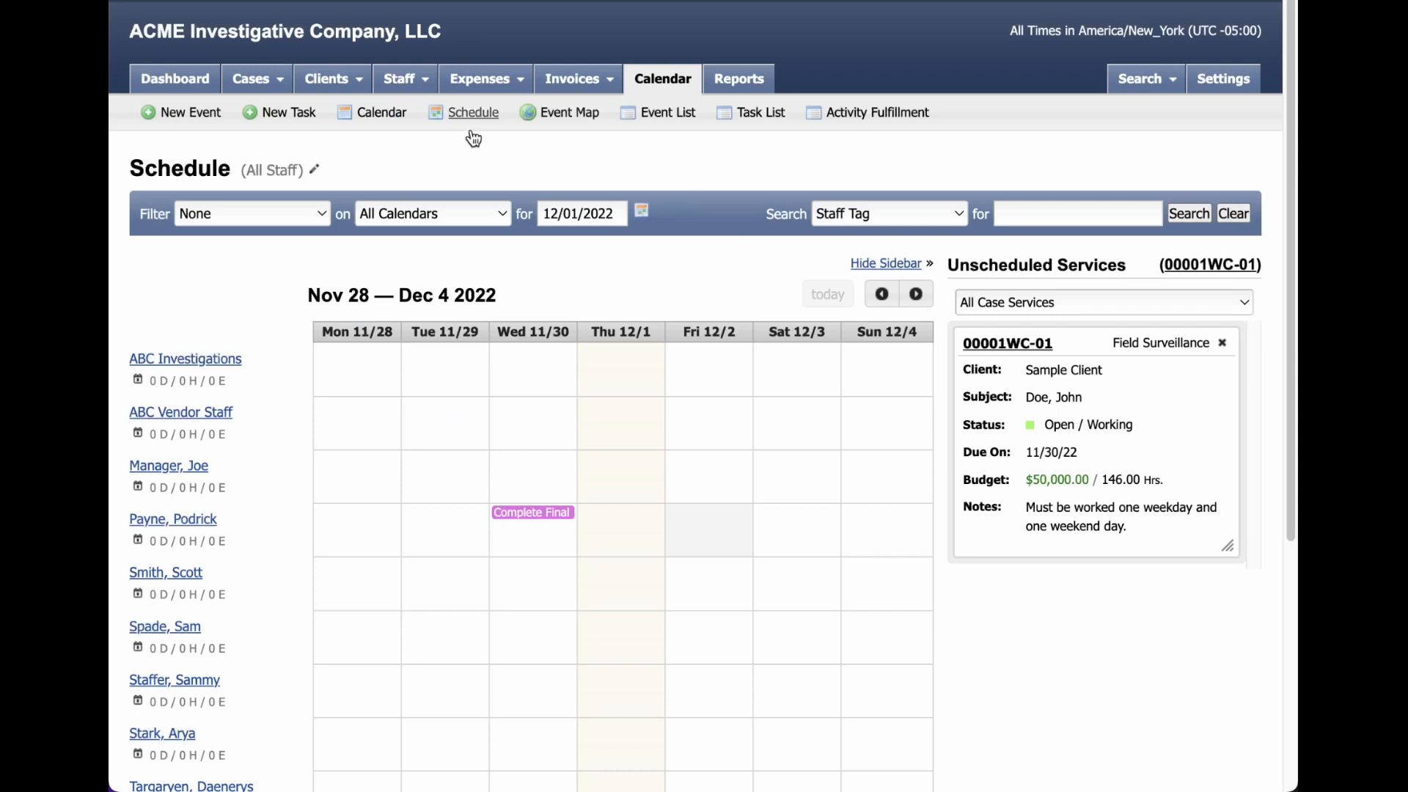
- Place the unscheduled Field Surveillance service on December 1, 2022 in the month calendar as a new event
click(382, 116)
scroll(781, 375, down, 1)
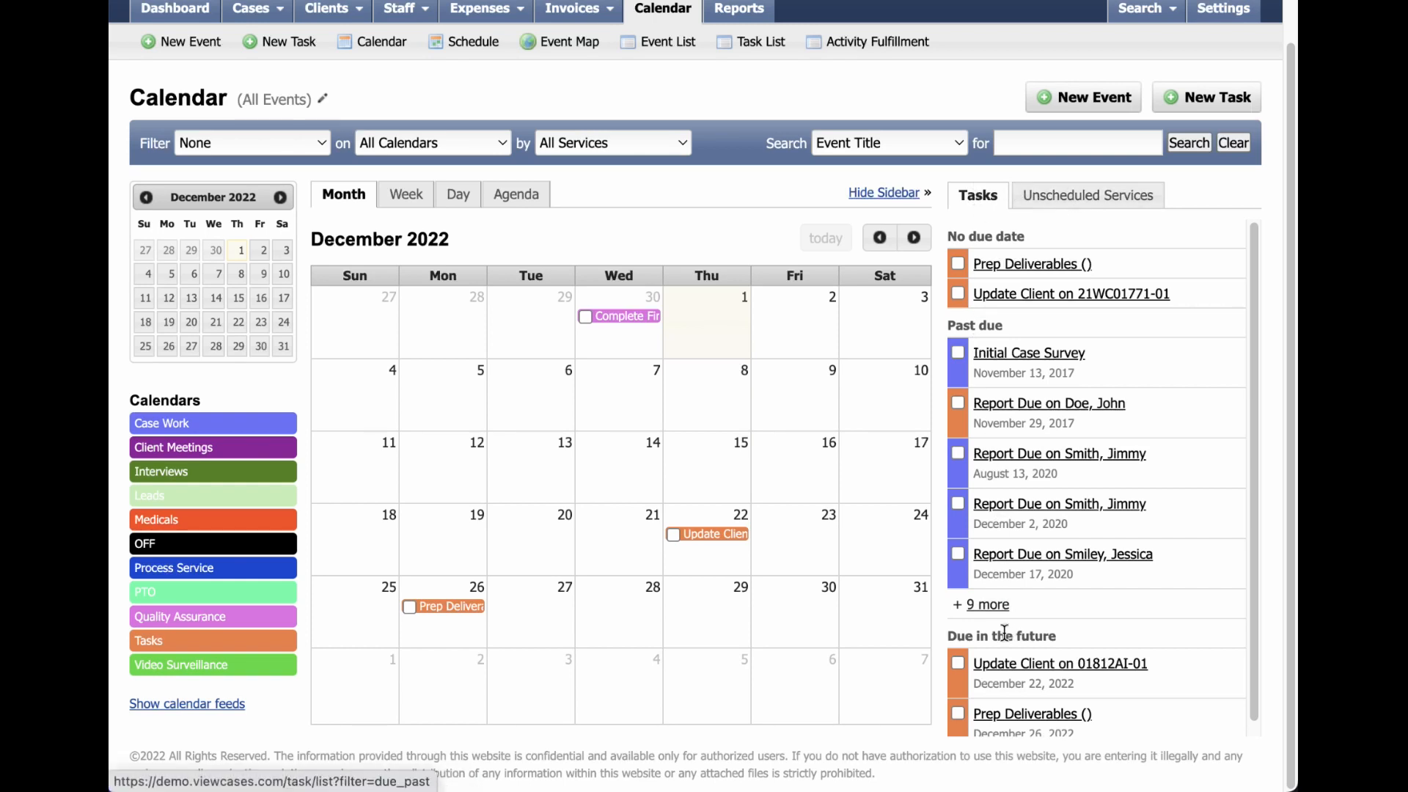
click(1048, 200)
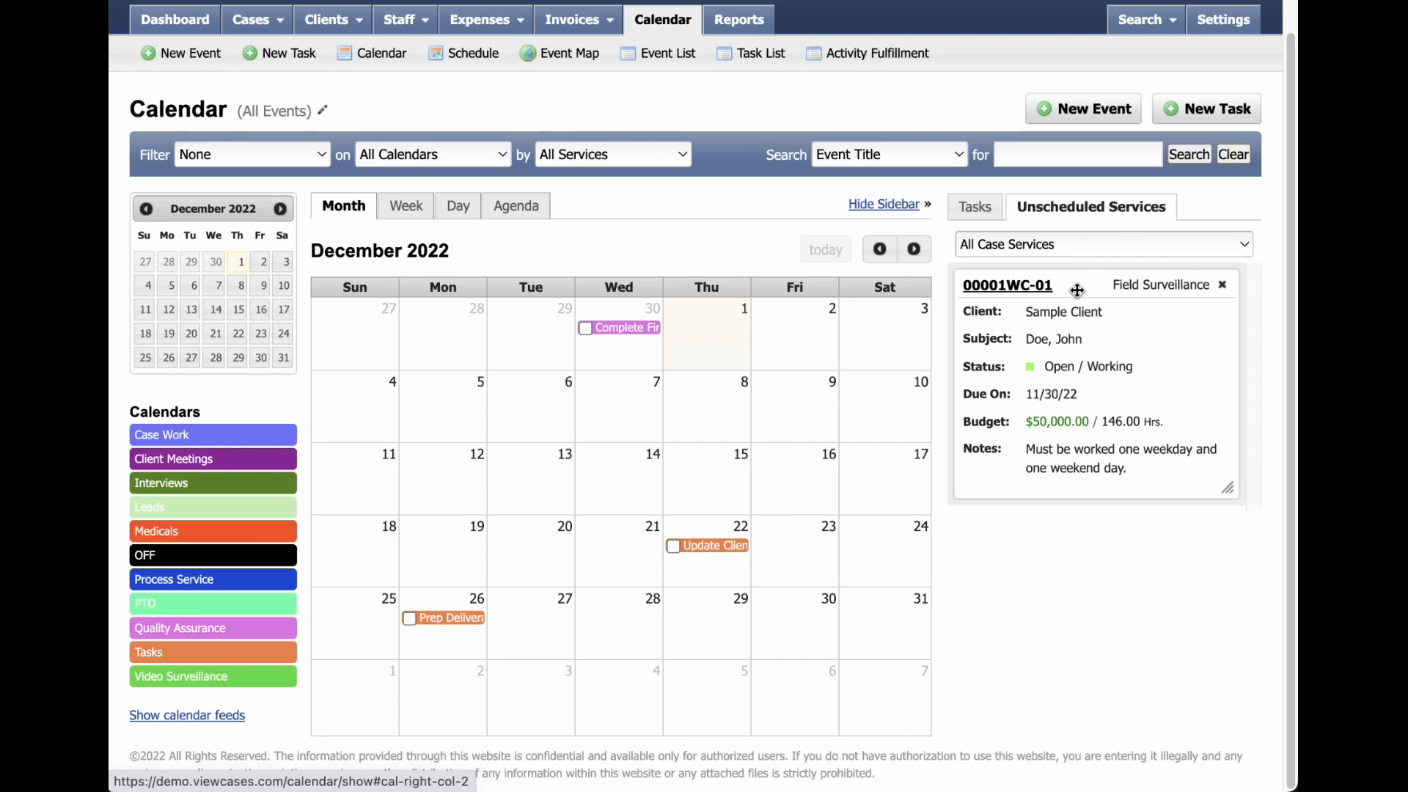
drag(1076, 291, 729, 330)
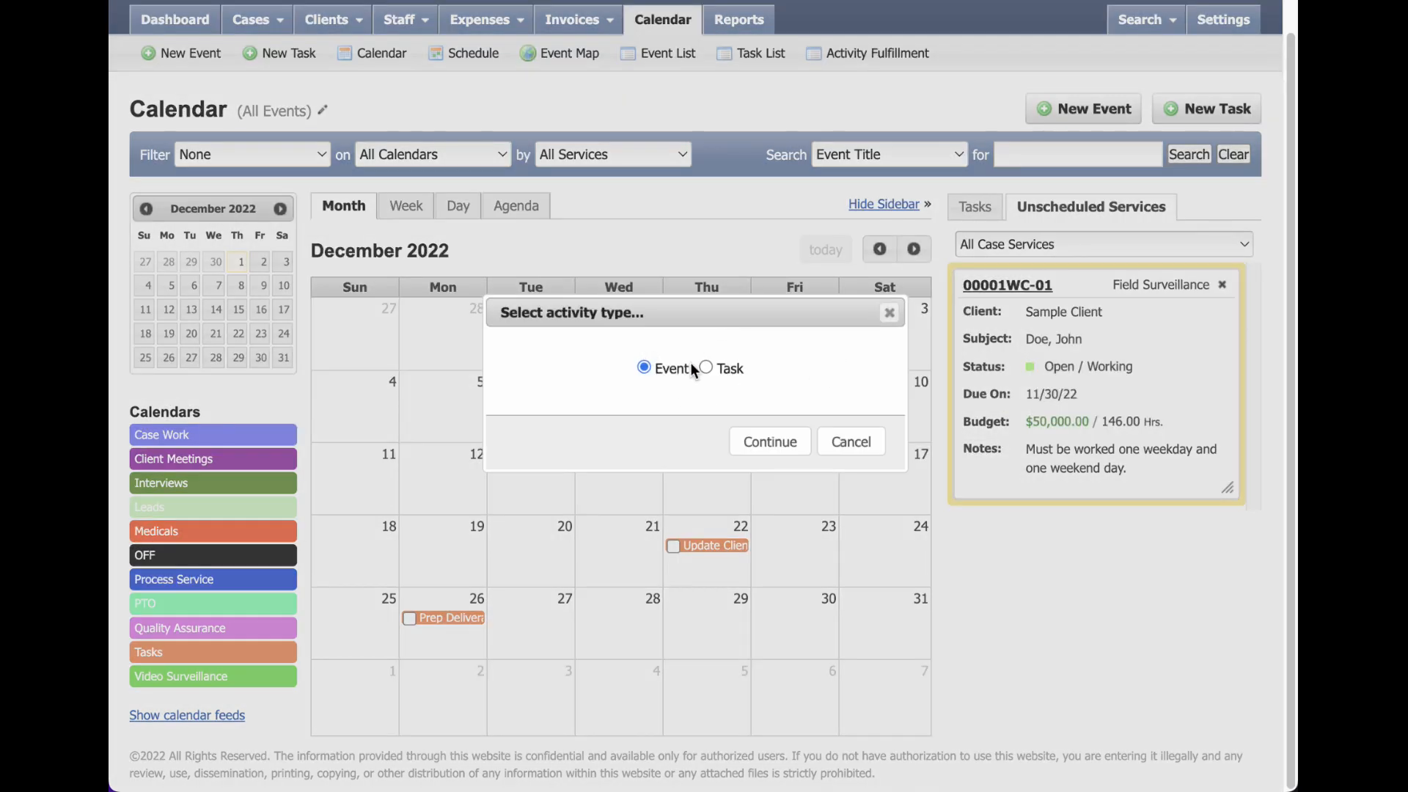
click(757, 446)
- Title the new event Field Surveillance, assign it to a staff member, and save it
text(Field Surveillance)
scroll(724, 247, down, 2)
scroll(724, 247, down, 4)
click(545, 462)
click(550, 530)
scroll(927, 463, down, 2)
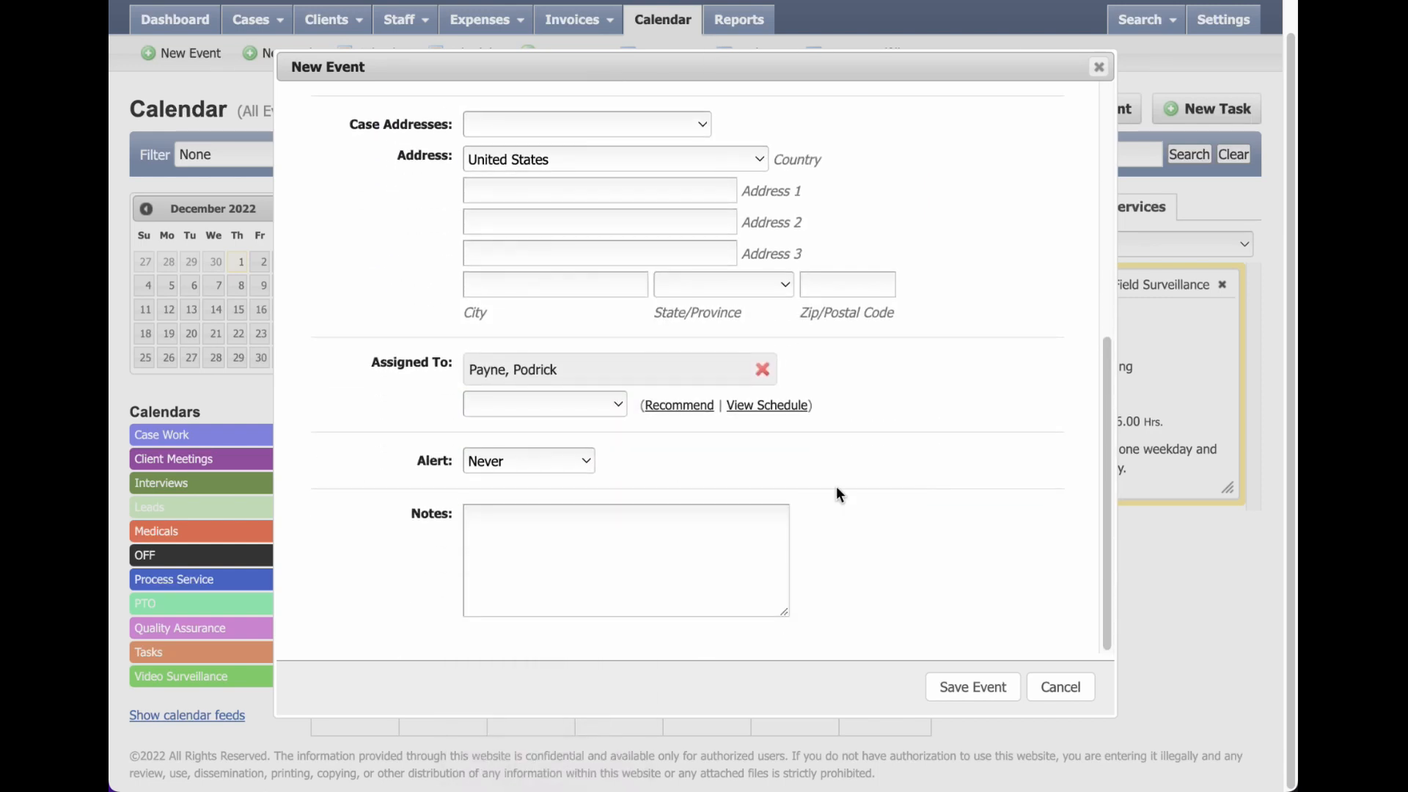
click(942, 686)
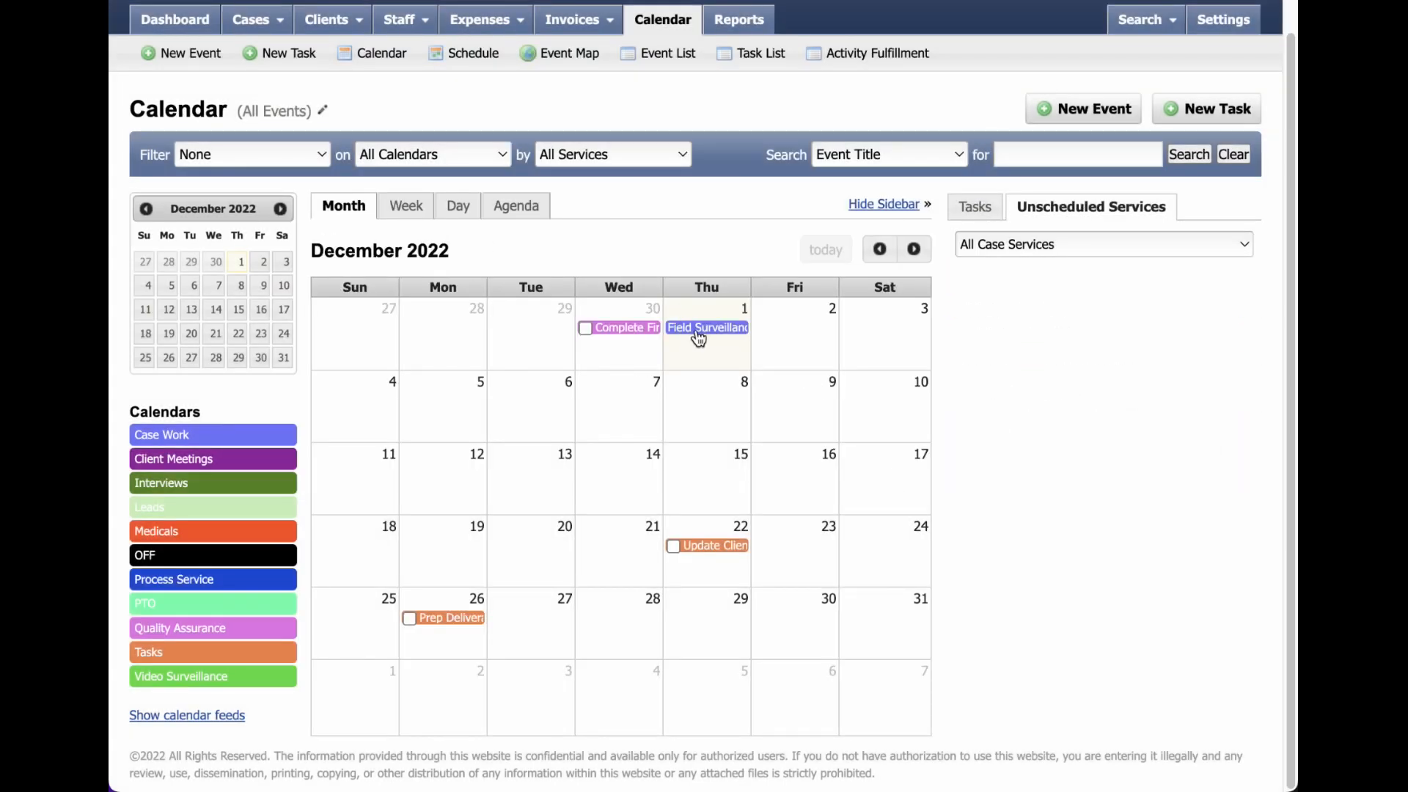
- Check the staff schedule and the agenda of case 00001WC-01 for the new Field Surveillance event
click(470, 53)
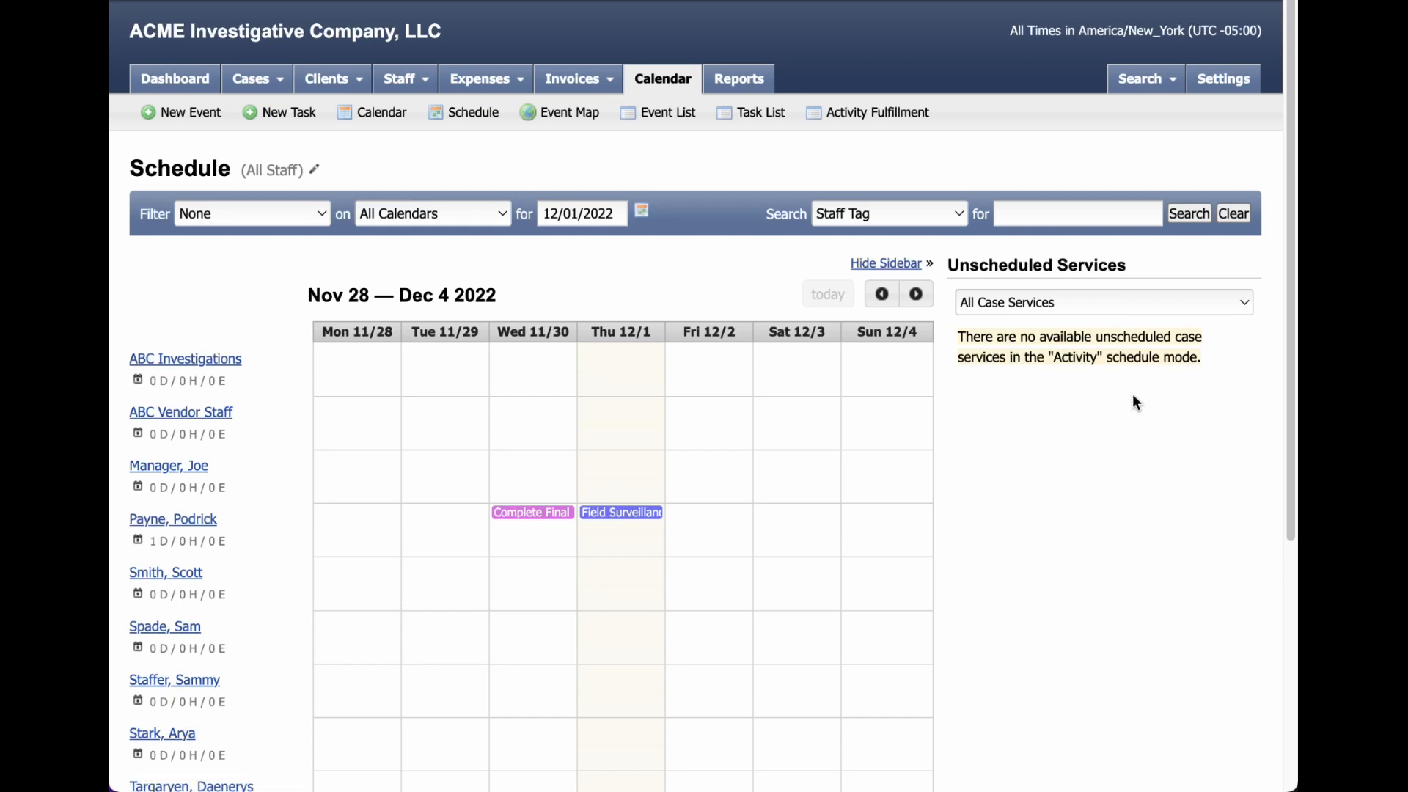
mouse_move(246, 80)
click(352, 364)
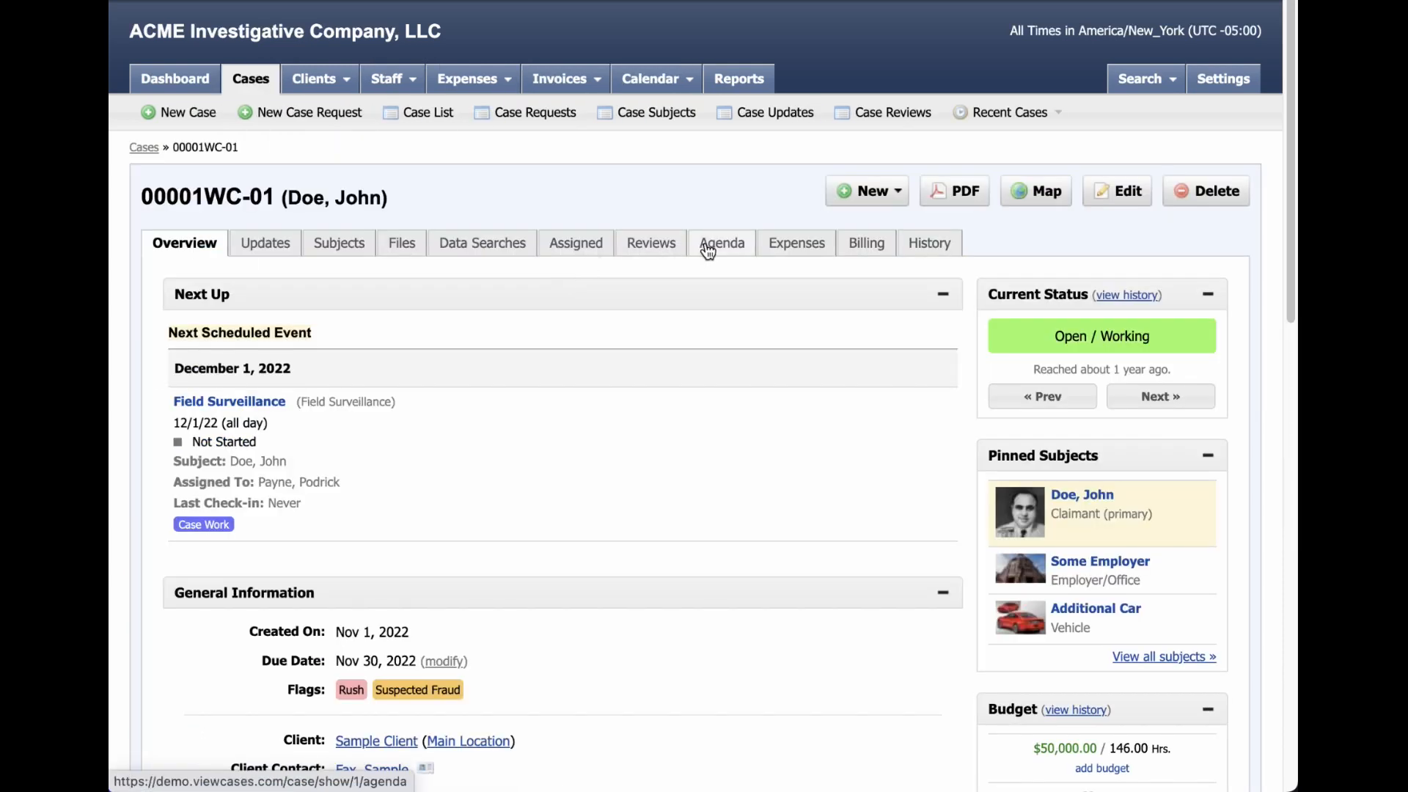
click(709, 246)
mouse_move(379, 486)
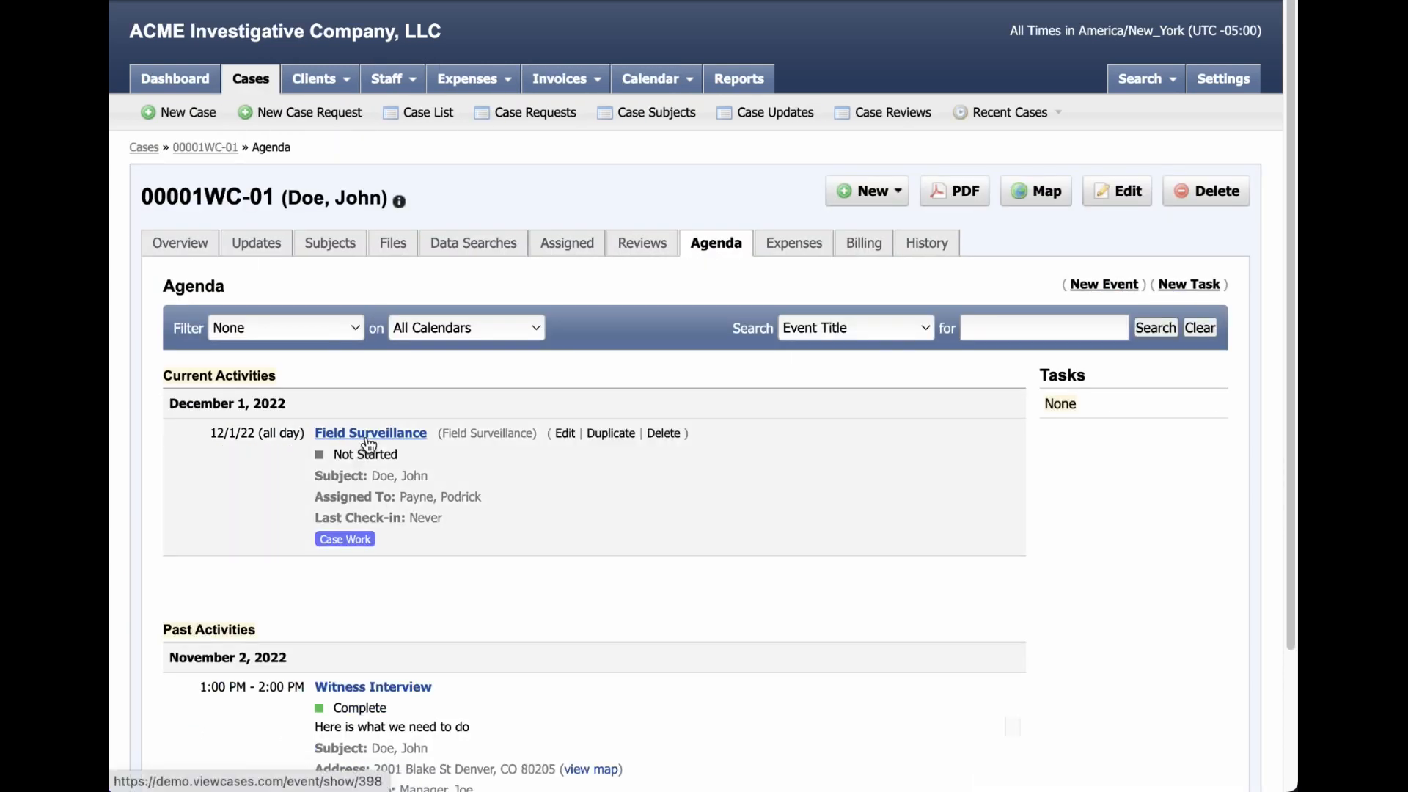